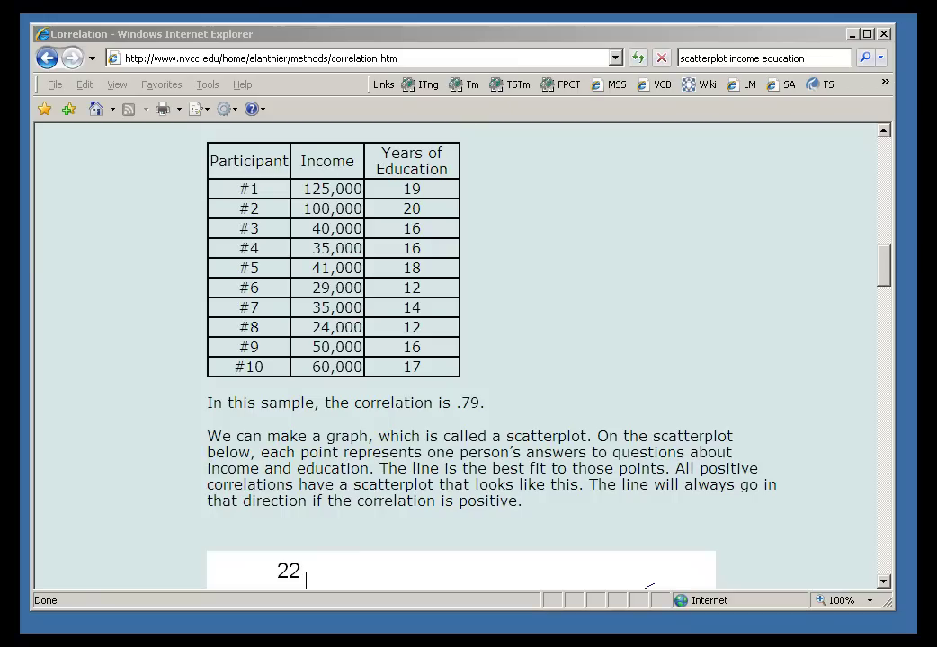
- Scroll the browser correlation page to the income-versus-education scatterplot, then switch to PI ProcessBook
left_click(477, 27)
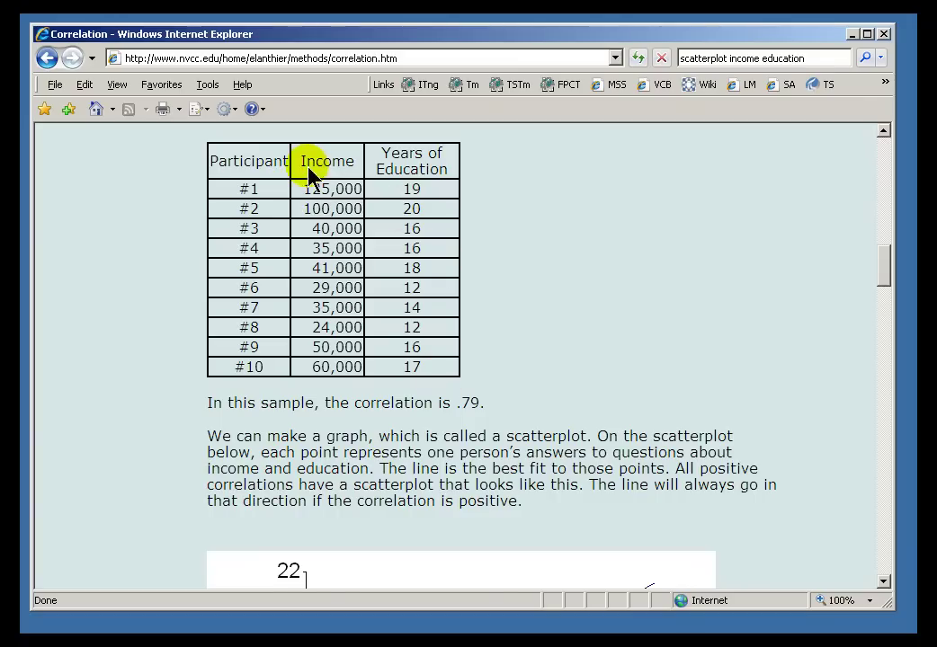
left_click(886, 559)
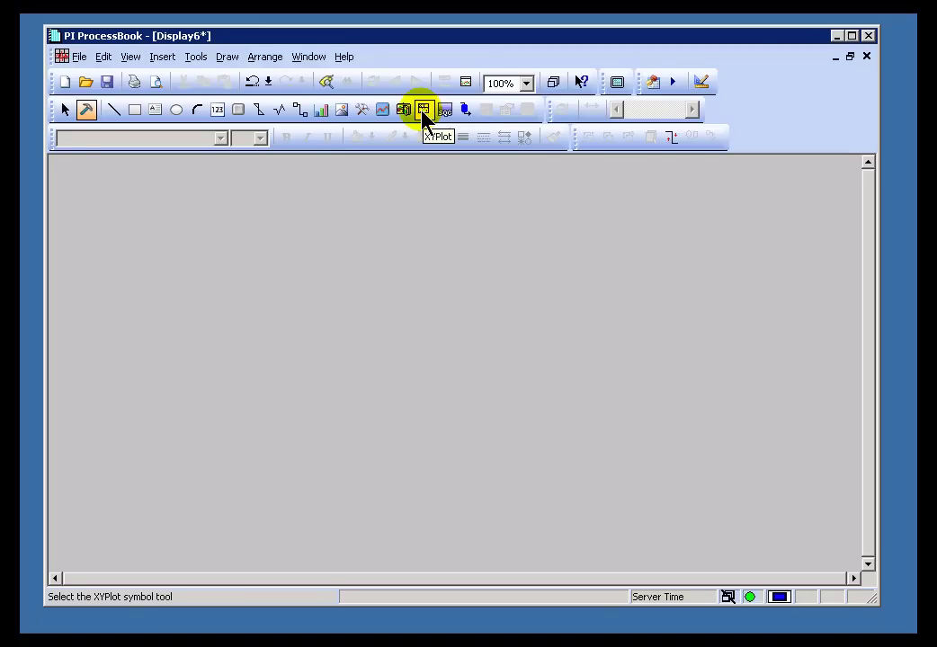
- Choose the XY plot tool and drag out the plot area on the display
left_click(422, 109)
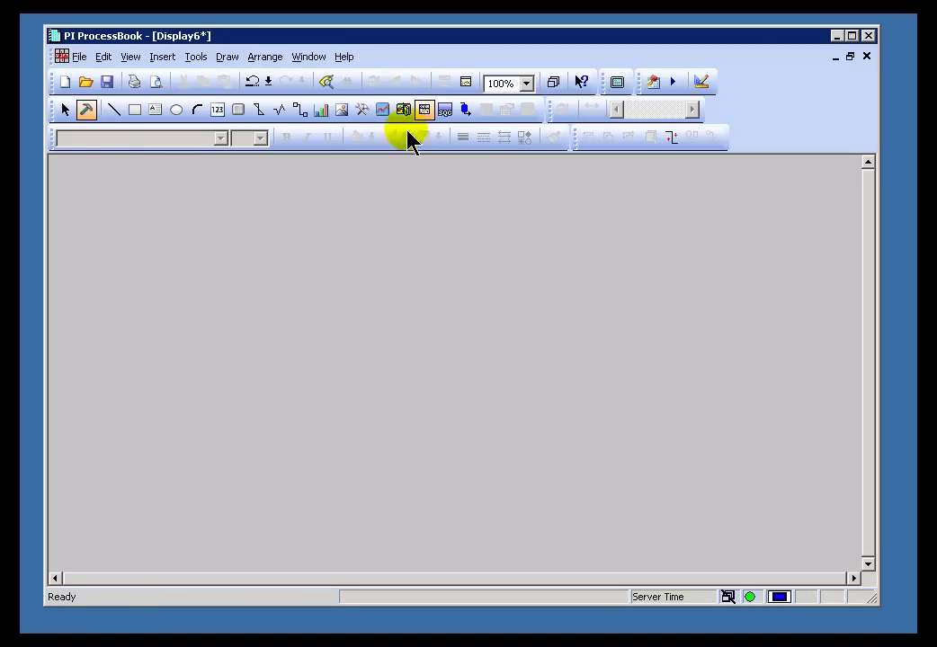
left_click(227, 56)
left_click(259, 346)
left_click(165, 166)
left_click_drag(378, 387, 623, 547)
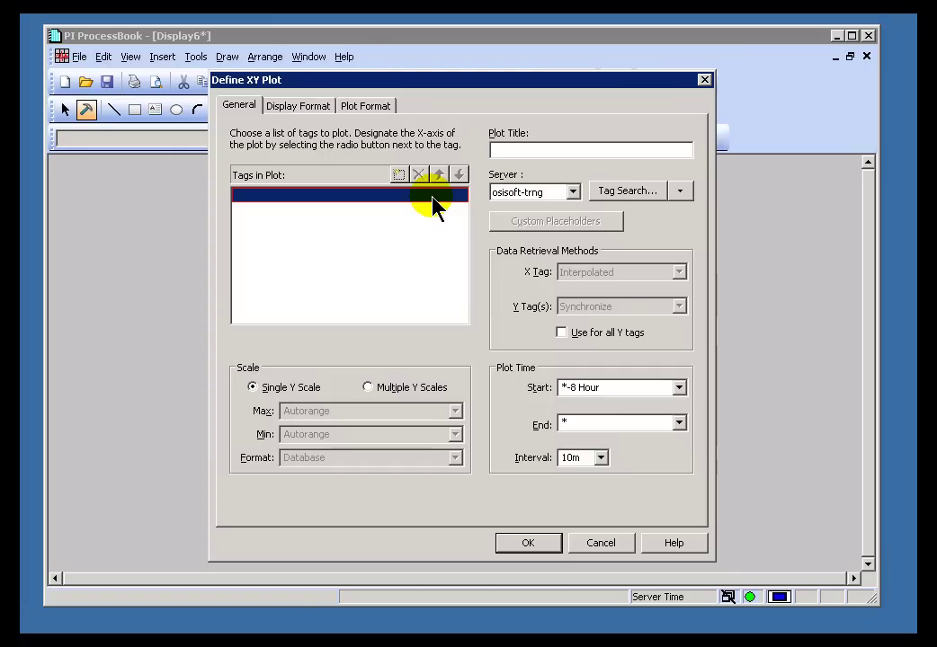
- Add tags ba:temp.1 and cdt158 to the plot and select BA:TEMP.1 as the X tag
type("ba:temp.1")
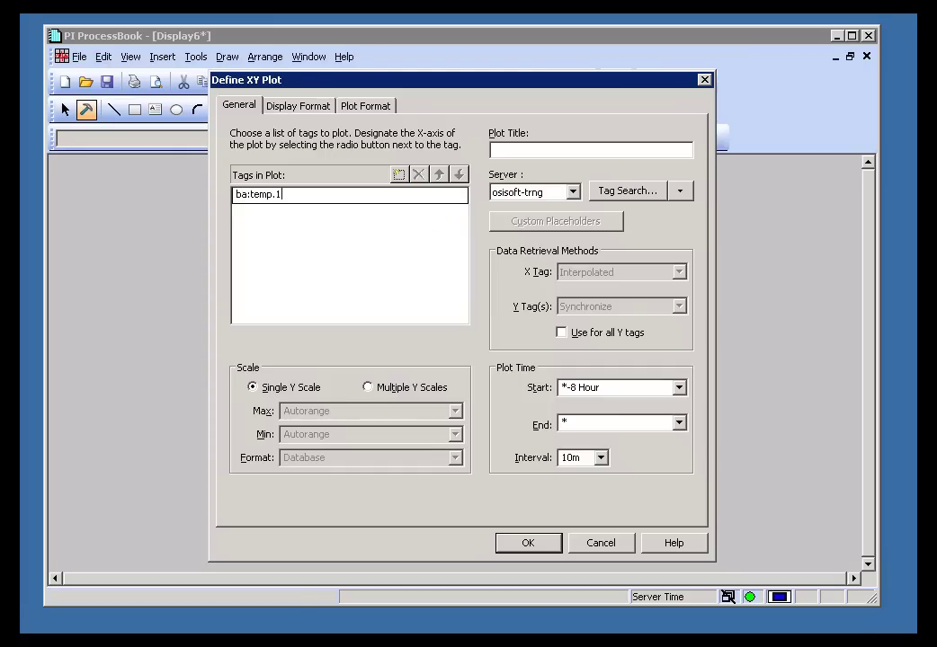
key("Return")
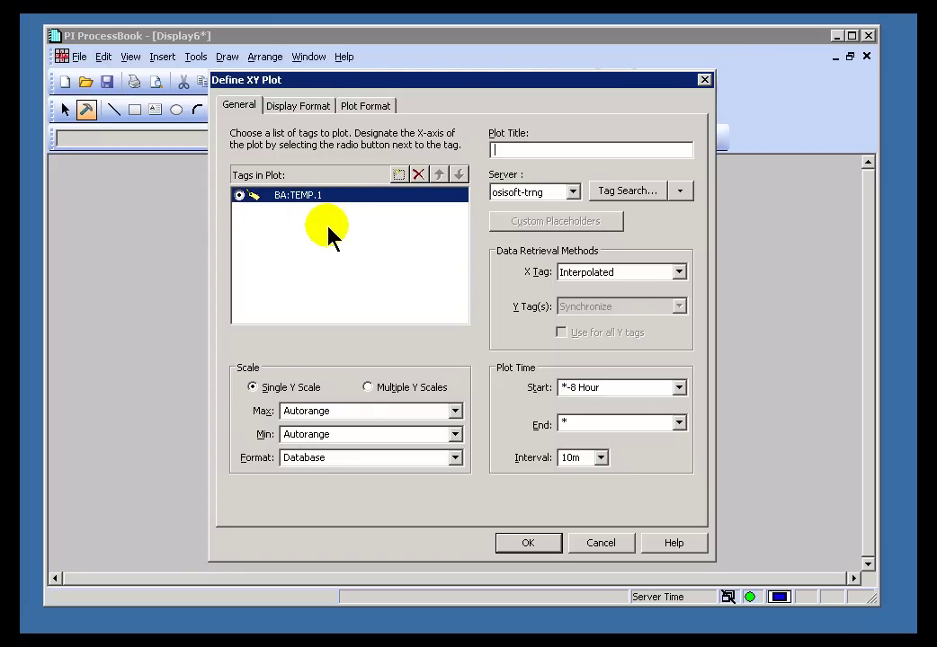
type("c")
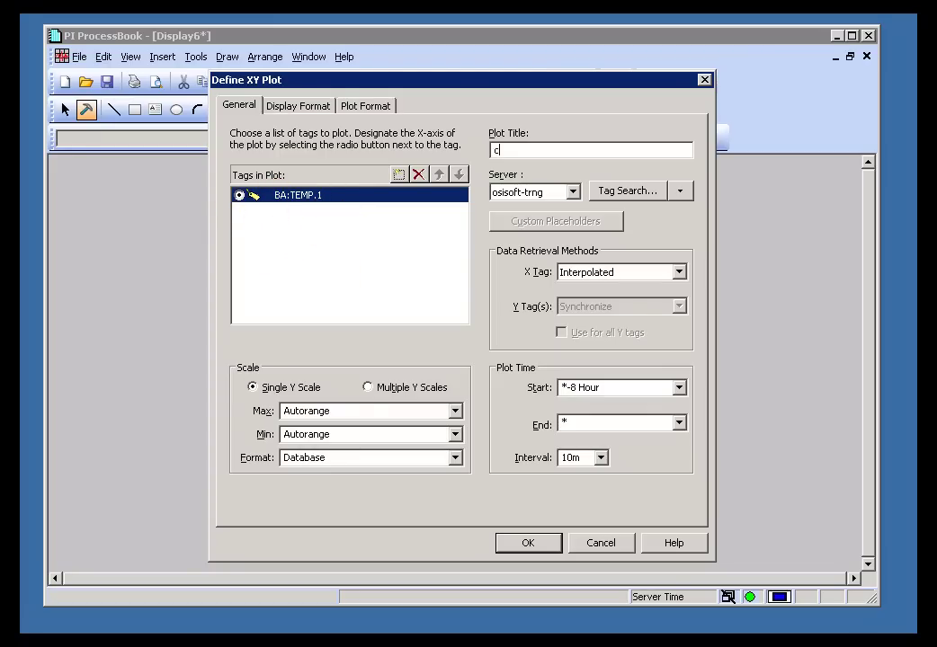
left_click(360, 218)
type("cdt158")
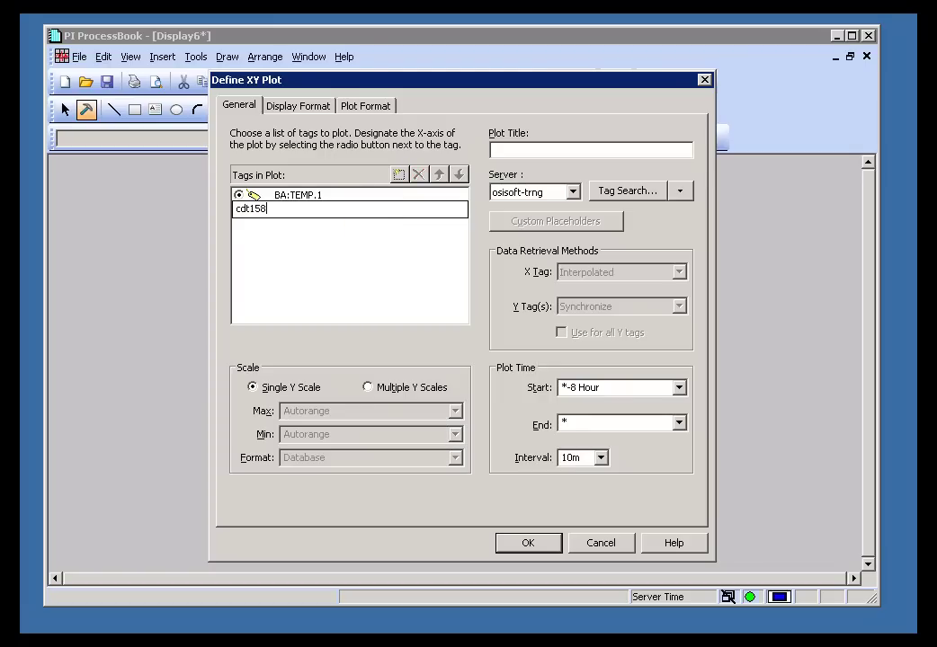
key("Return")
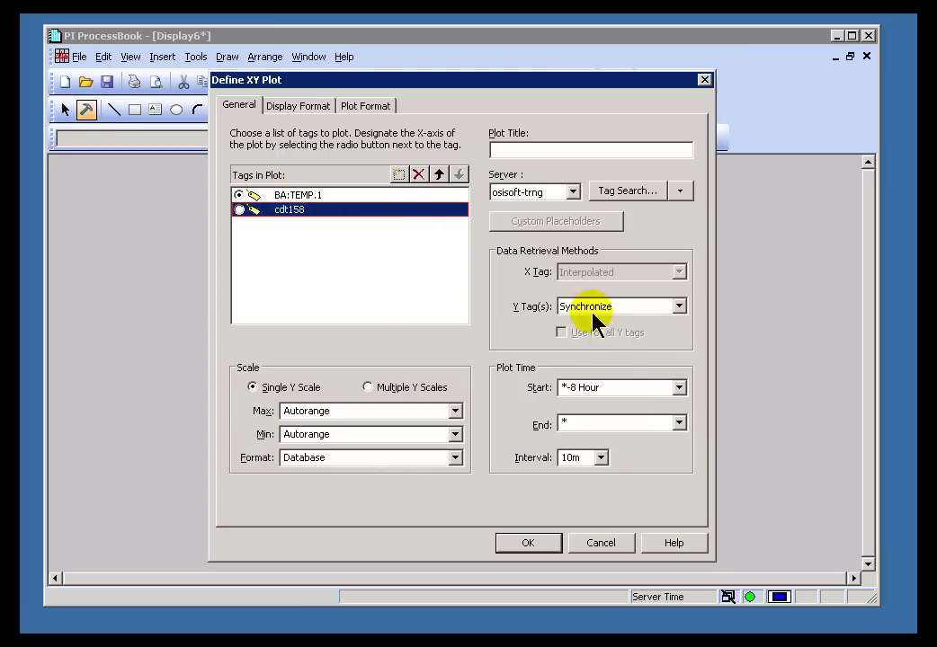
left_click(274, 196)
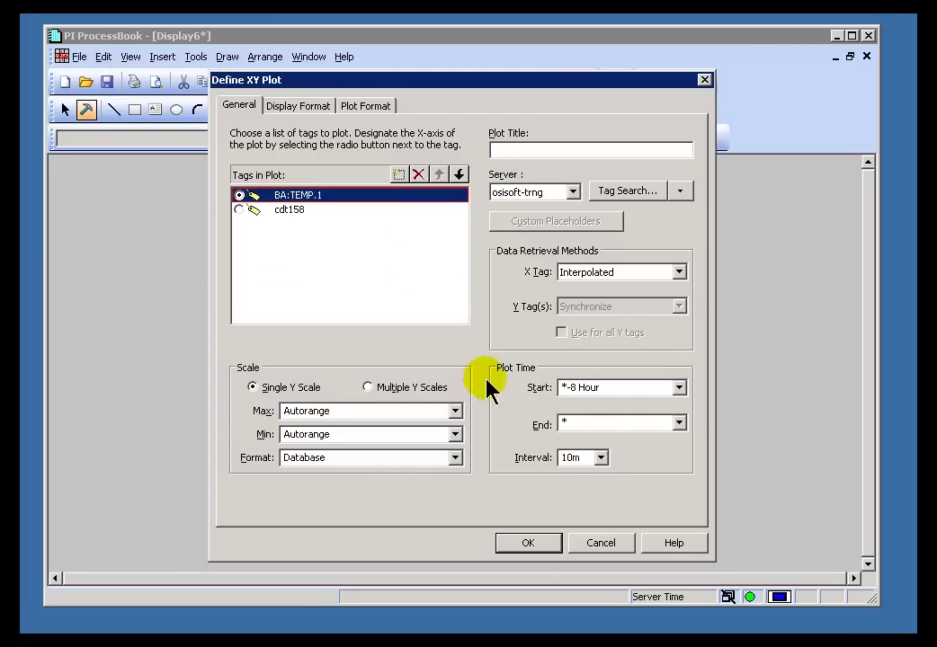
- Confirm the Define XY Plot dialog to chart cdt158 against BA:TEMP.1
left_click(534, 548)
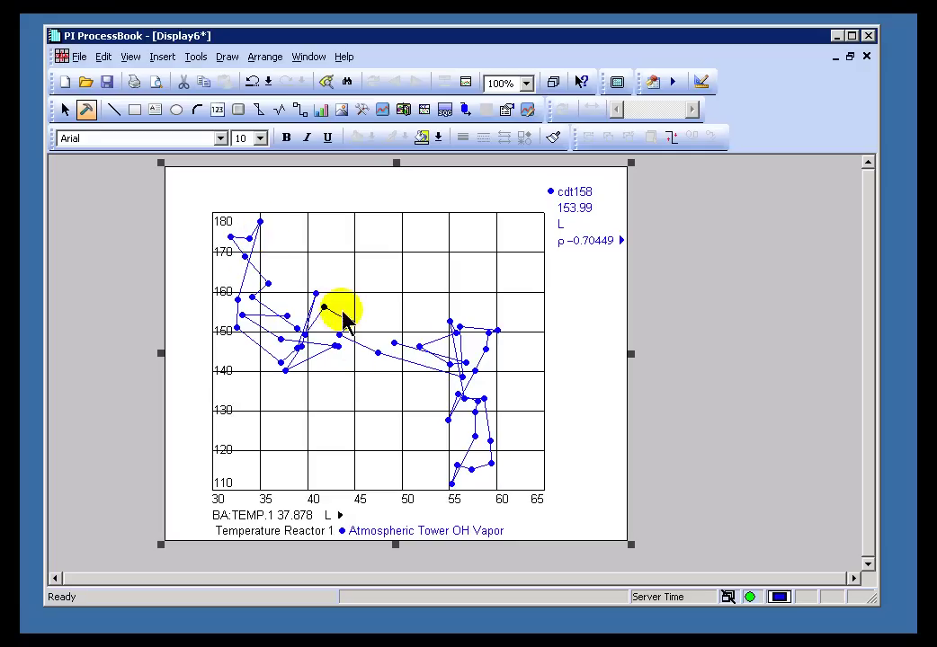
- Turn off connecting lines and grids in the plot's Display Format, then enter run mode
double_click(397, 297)
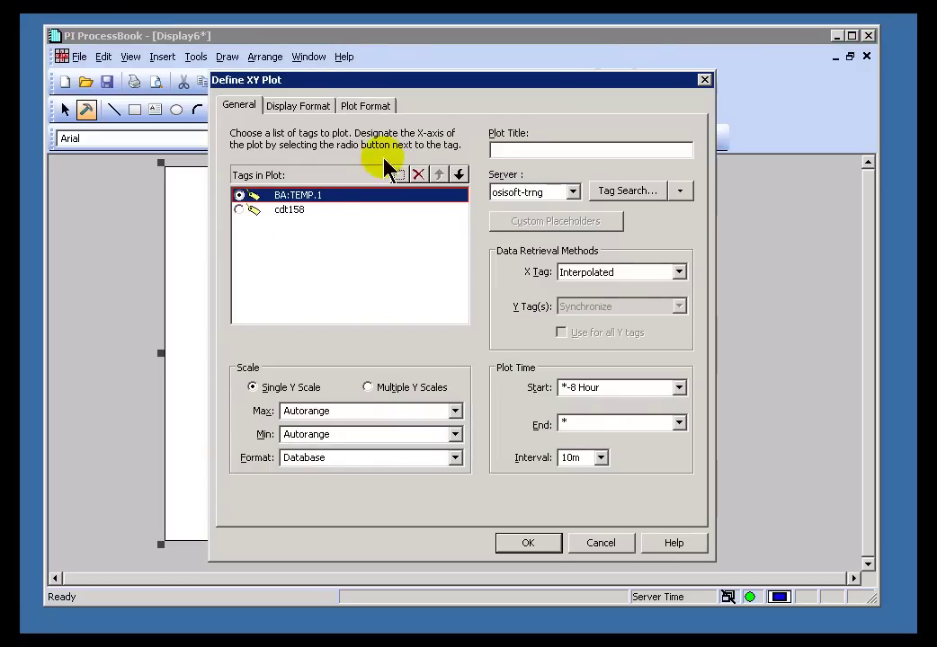
left_click(297, 108)
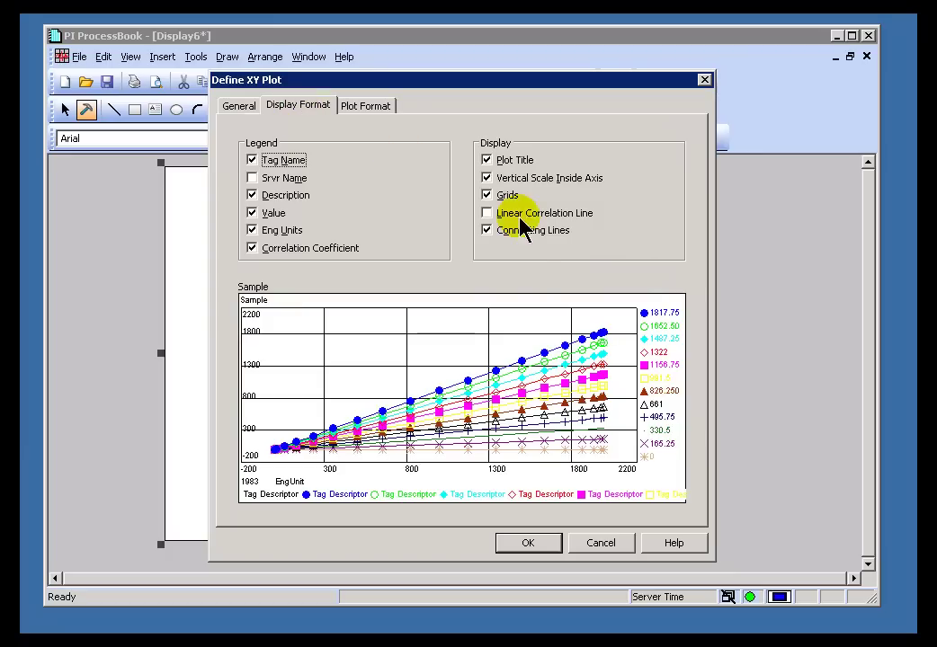
left_click(487, 231)
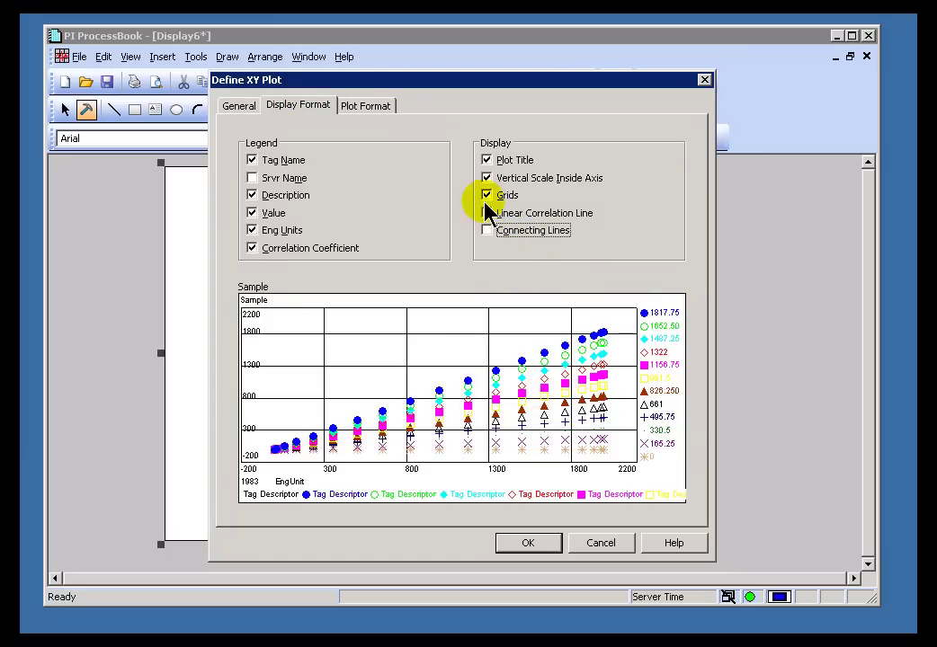
left_click(486, 195)
left_click(530, 543)
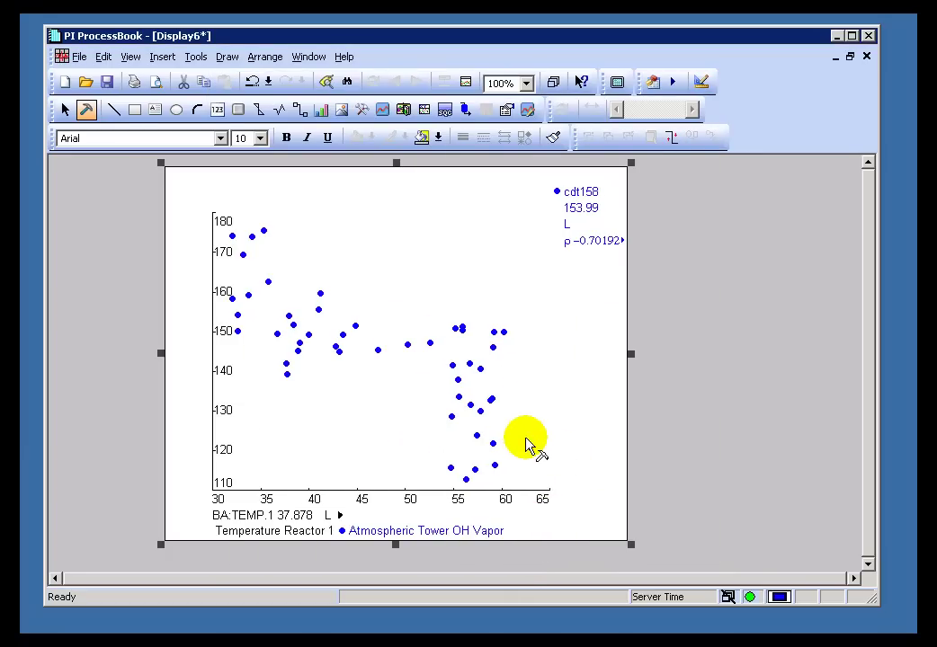
left_click(65, 109)
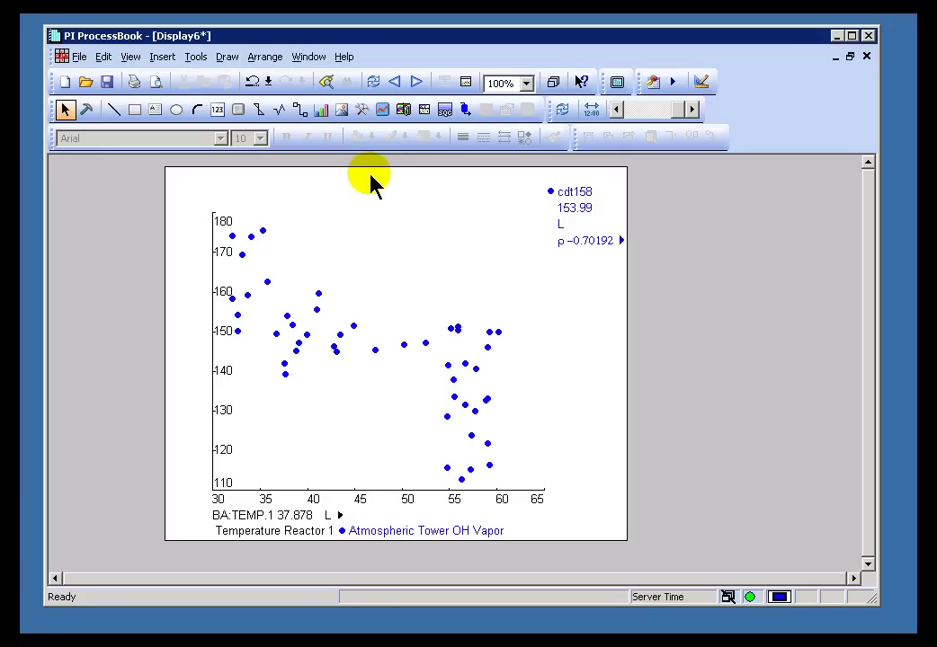
- In build mode, set the plot title to 'Title Goes Here', then return to run mode
left_click(86, 109)
double_click(493, 244)
left_click(303, 105)
left_click(241, 106)
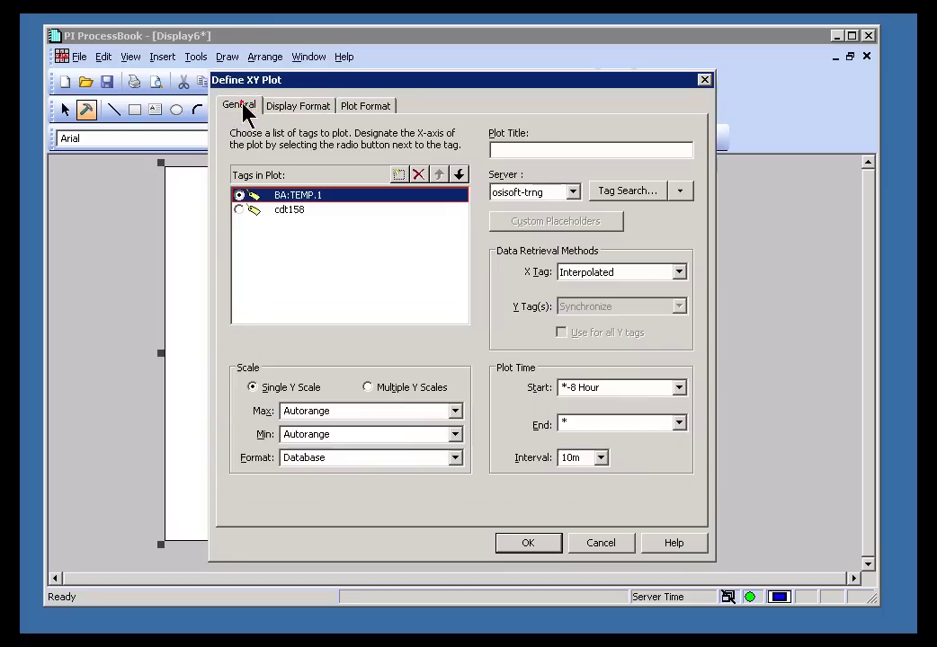
left_click(552, 147)
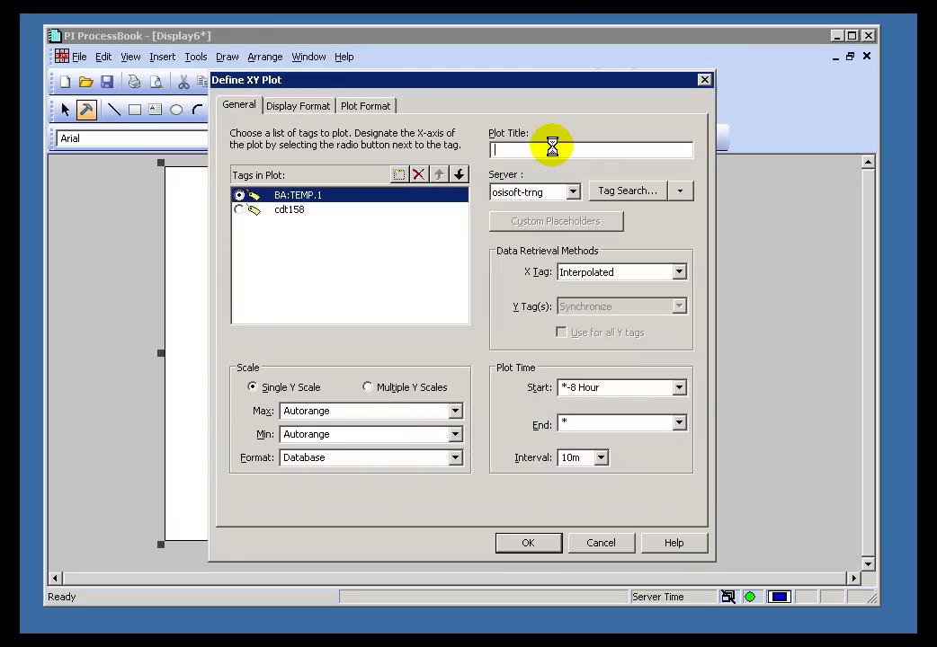
type("Title Goes Here")
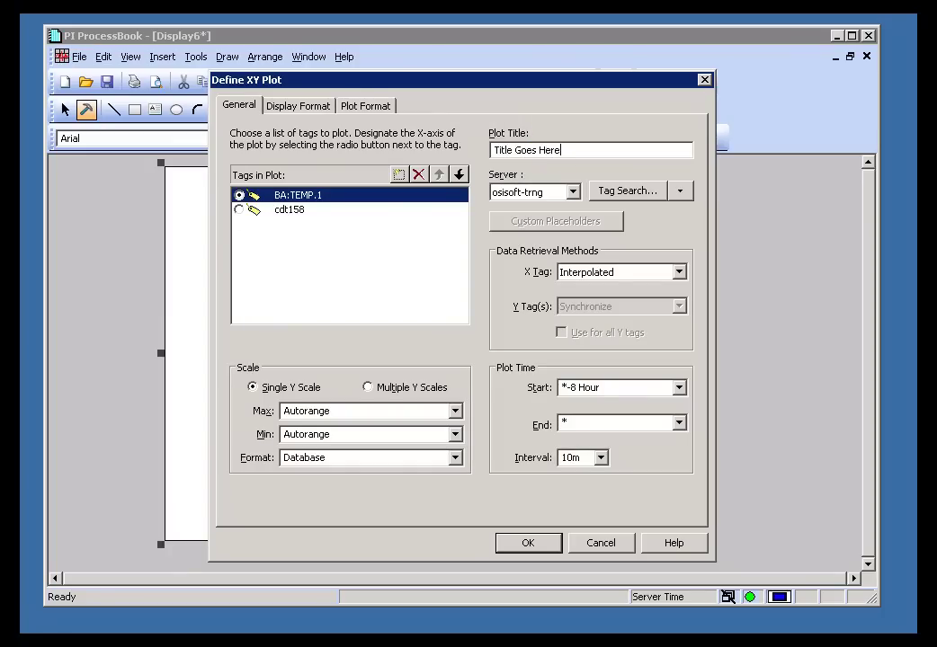
left_click(528, 544)
left_click(65, 108)
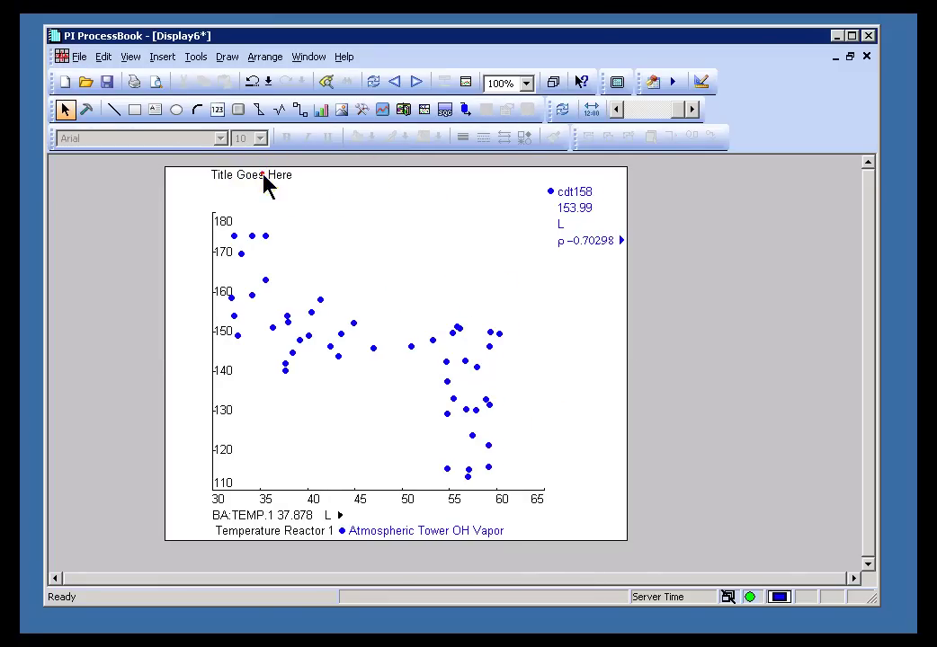
- Open the plot statistics in Raw Data view with cdt158 values beside BA:TEMP.1
double_click(263, 175)
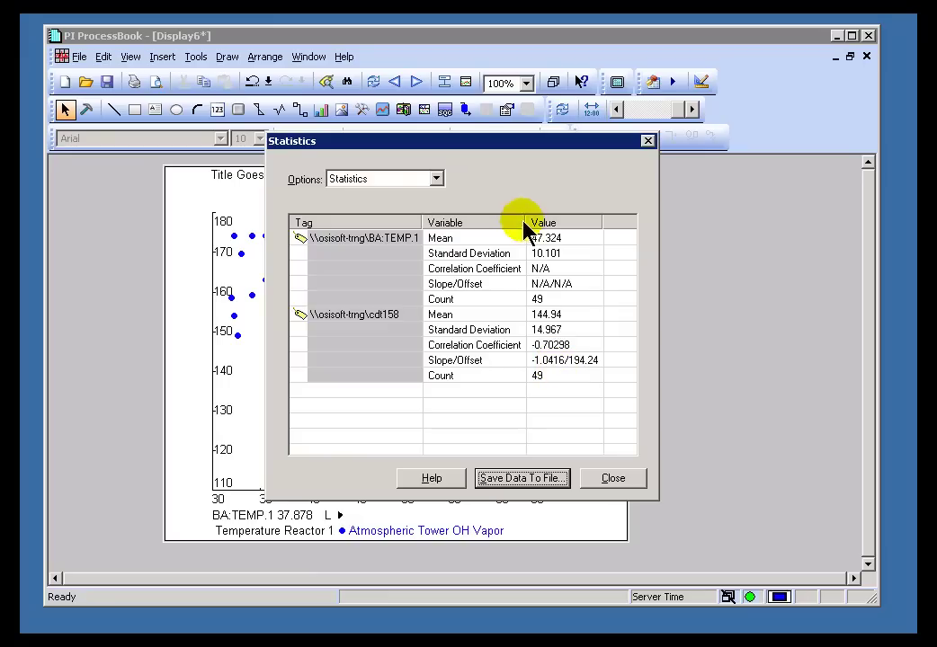
left_click(436, 179)
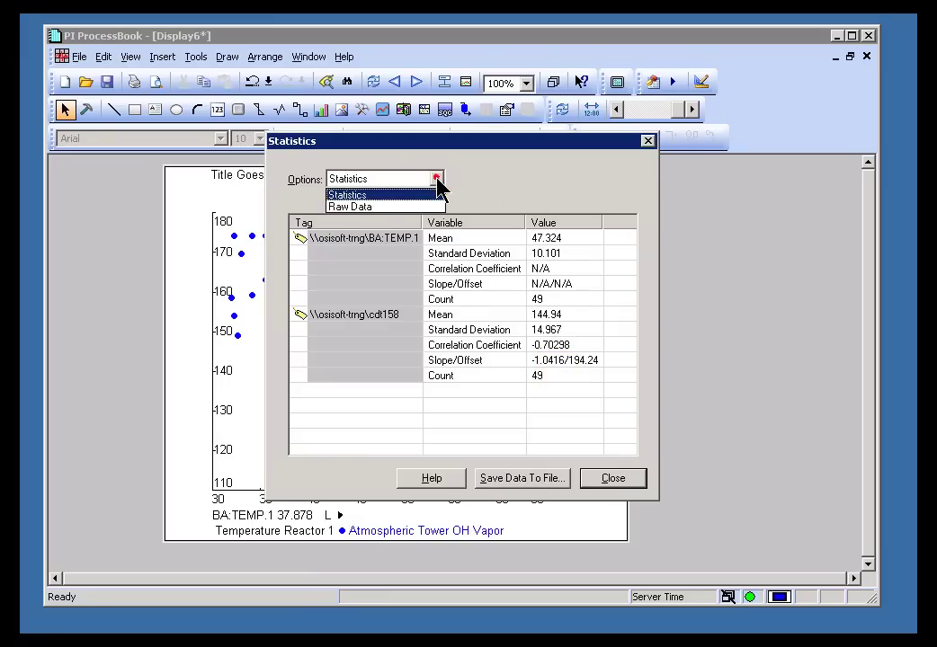
left_click(354, 209)
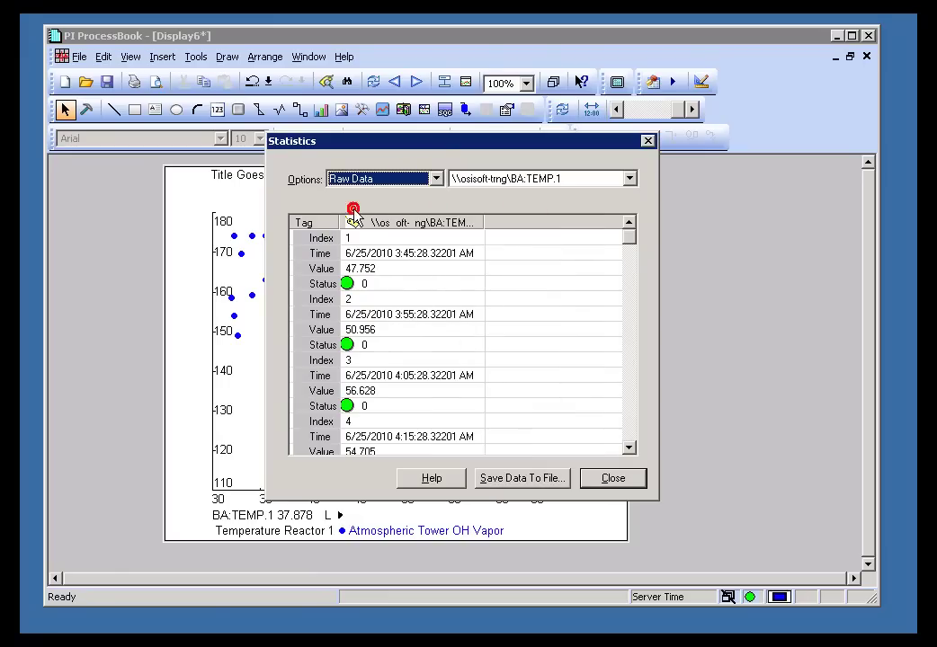
left_click(629, 179)
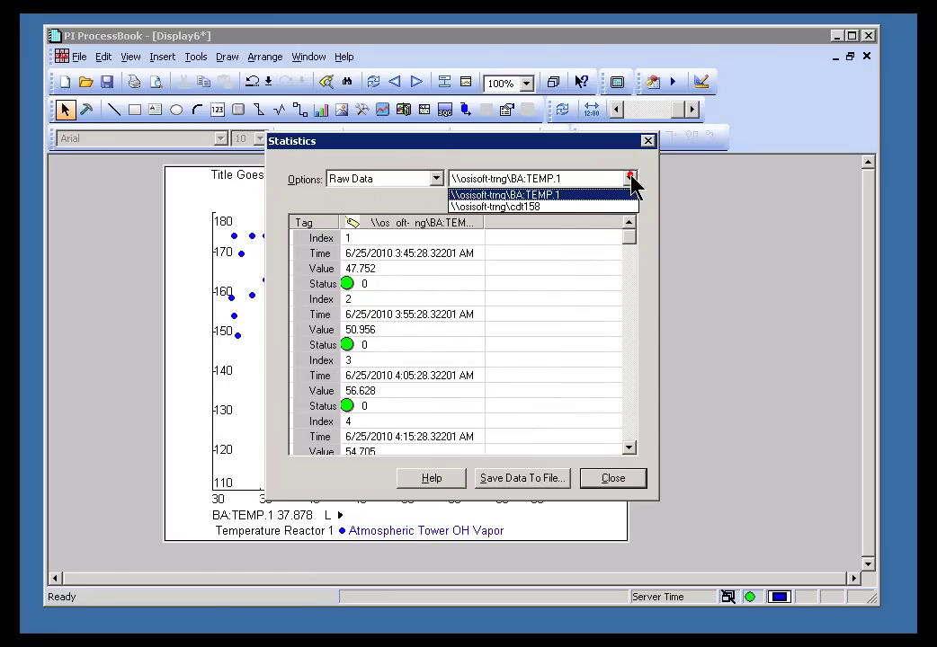
left_click(527, 207)
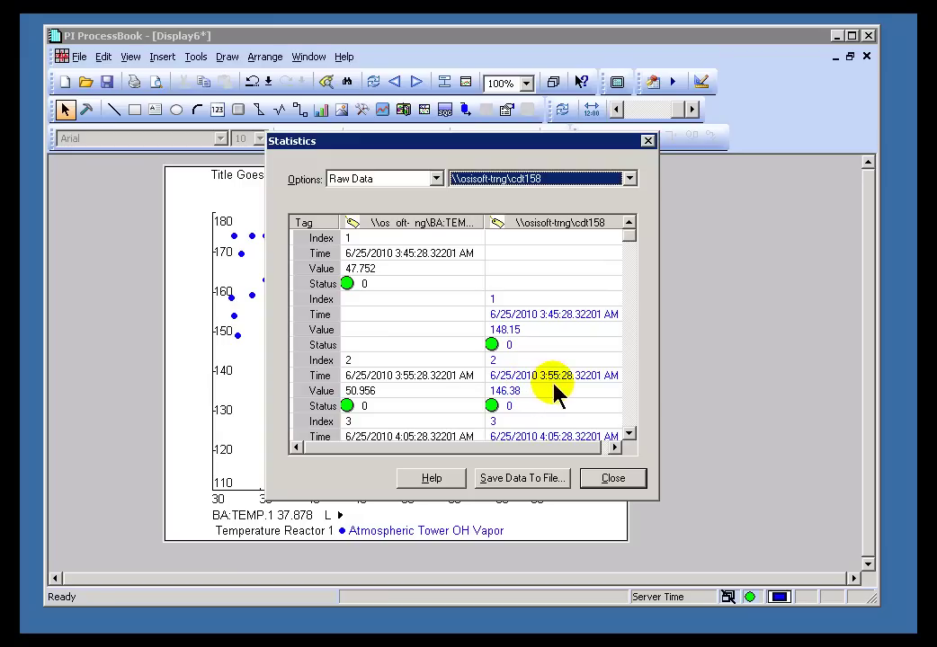
- Scroll through the paired raw values, then close the statistics window
left_click(631, 393)
left_click(631, 393)
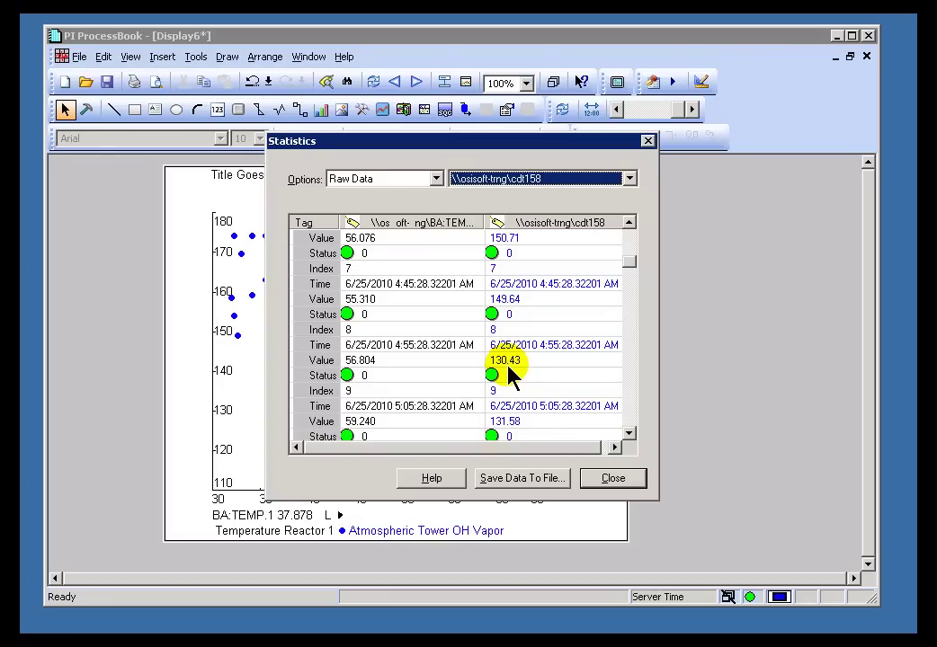
left_click(632, 374)
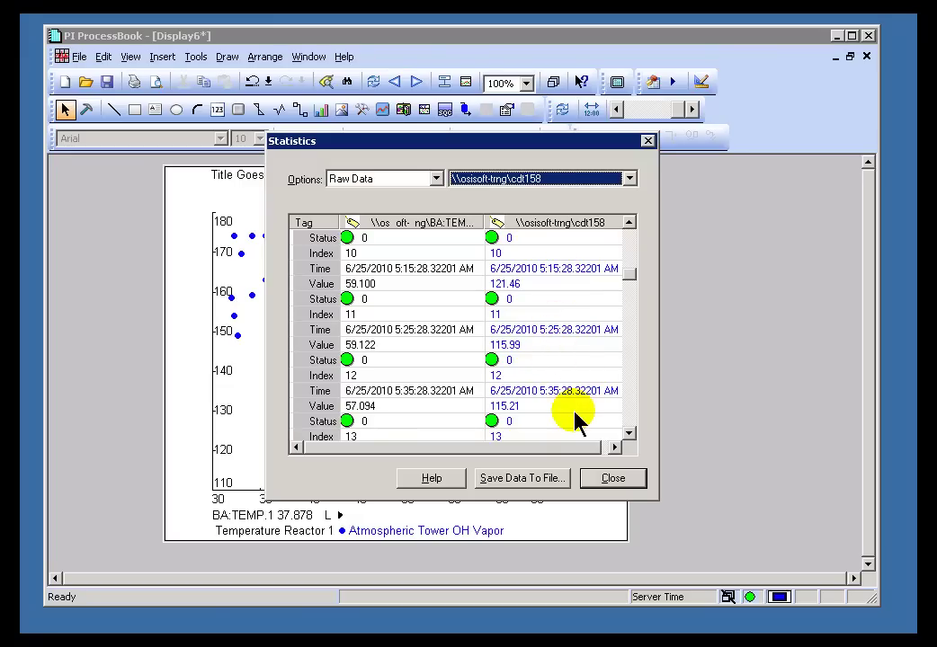
left_click(615, 479)
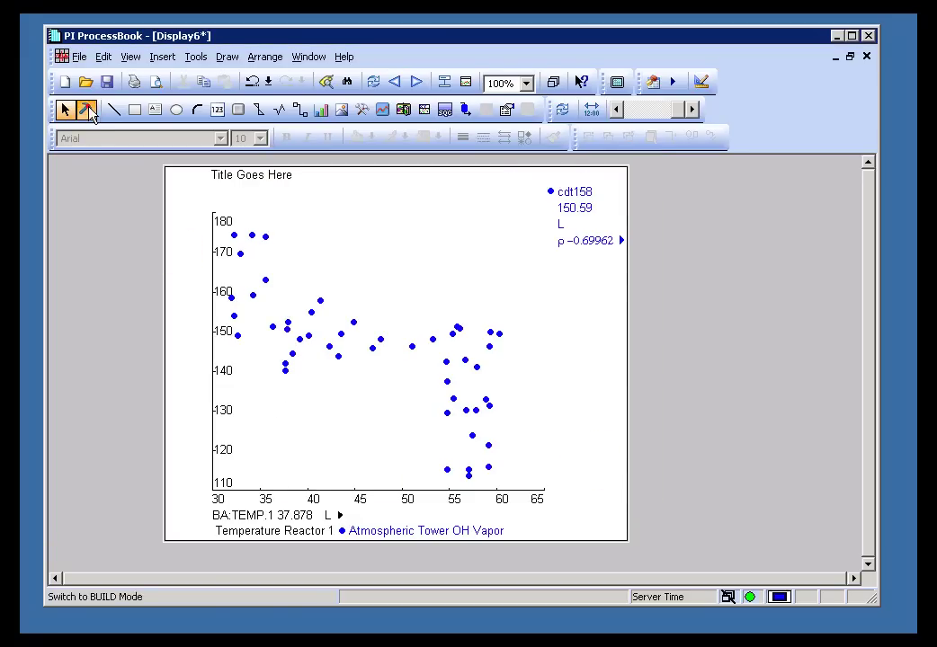
- In build mode, change the XY plot's sampling interval from 10m to 20m
left_click(87, 109)
left_click(455, 398)
double_click(409, 400)
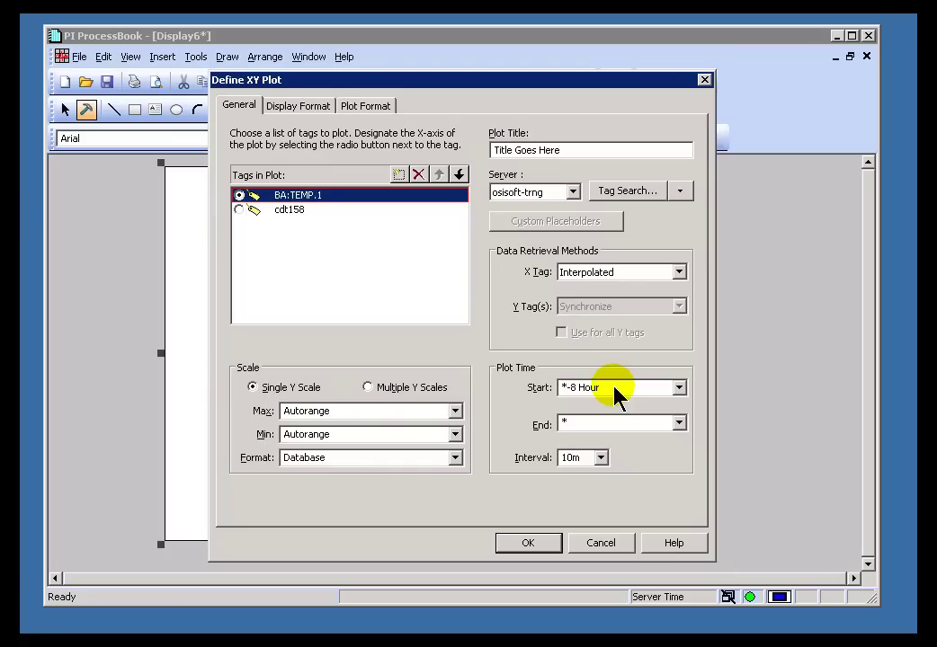
left_click(601, 460)
left_click(573, 461)
left_click(571, 462)
type("2")
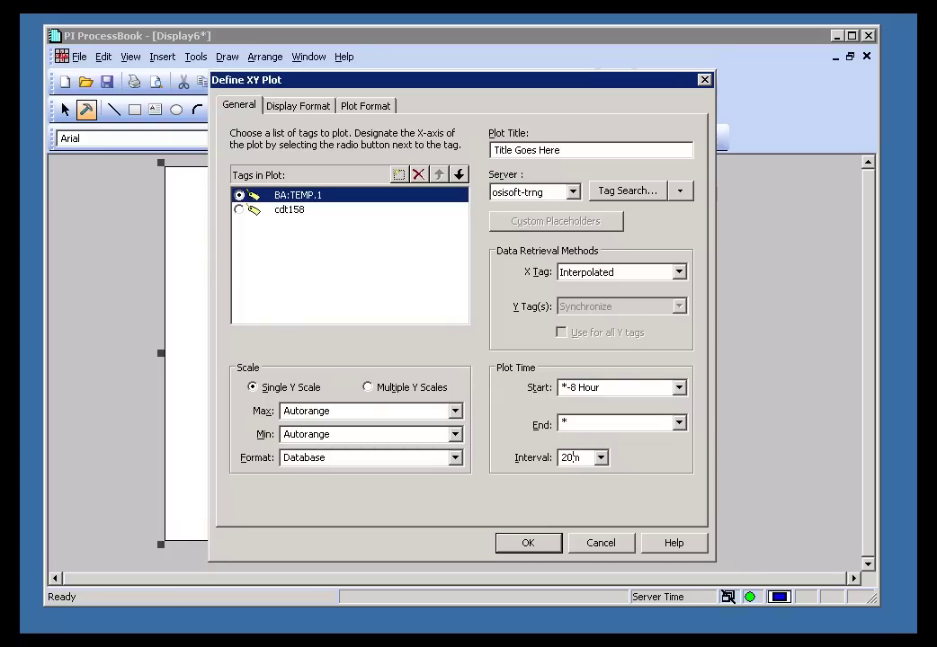
left_click(529, 544)
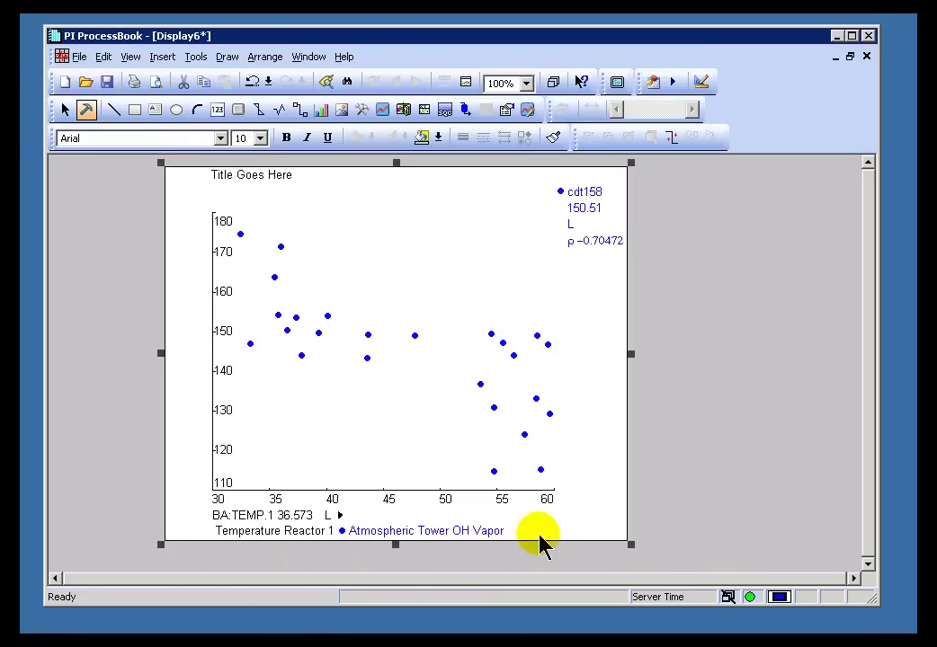
- Check the plot statistics showing 25 points at correlation −0.70709
double_click(257, 176)
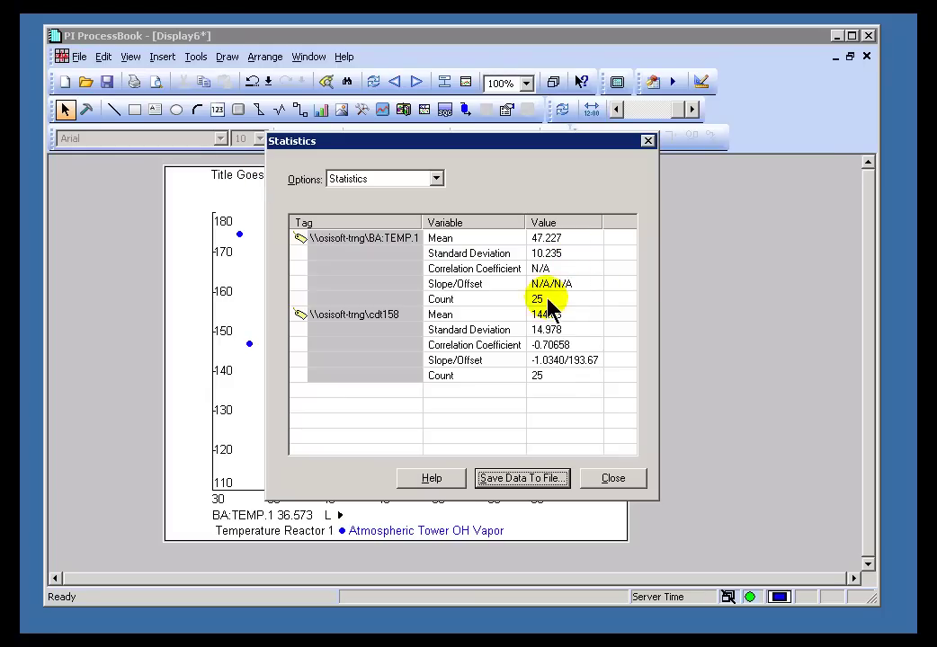
left_click(612, 482)
left_click(87, 108)
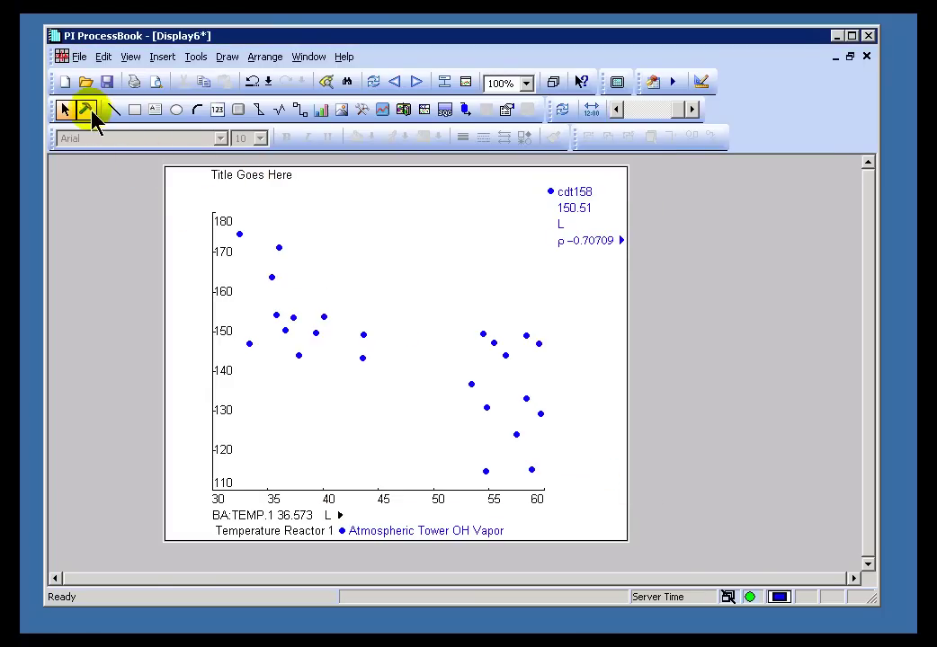
- Reset the interval to 10m and retrieve the BA:TEMP.1 X tag as Recorded values
double_click(364, 324)
left_click(600, 457)
left_click(577, 473)
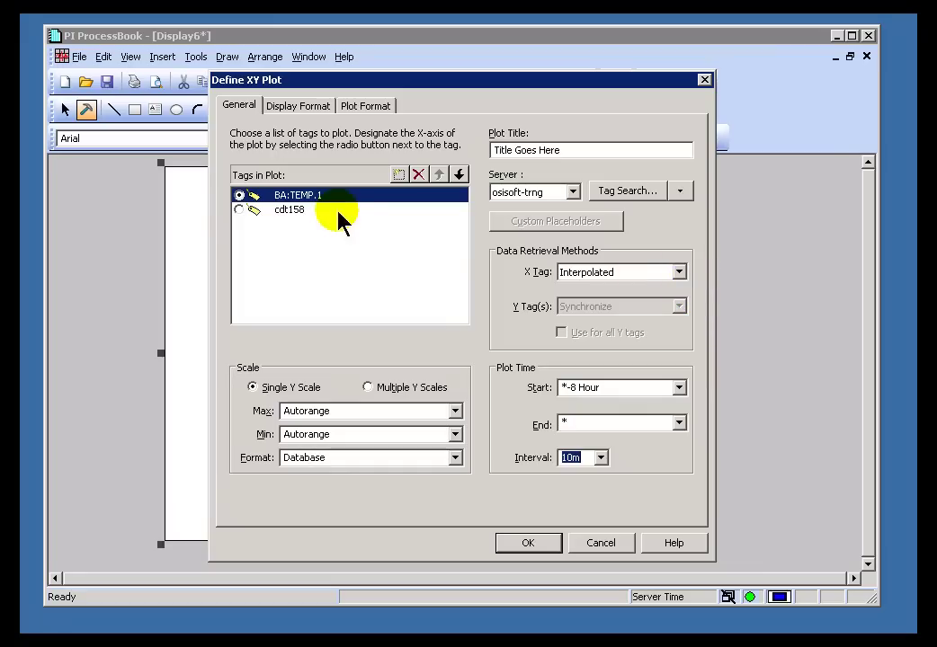
left_click(288, 210)
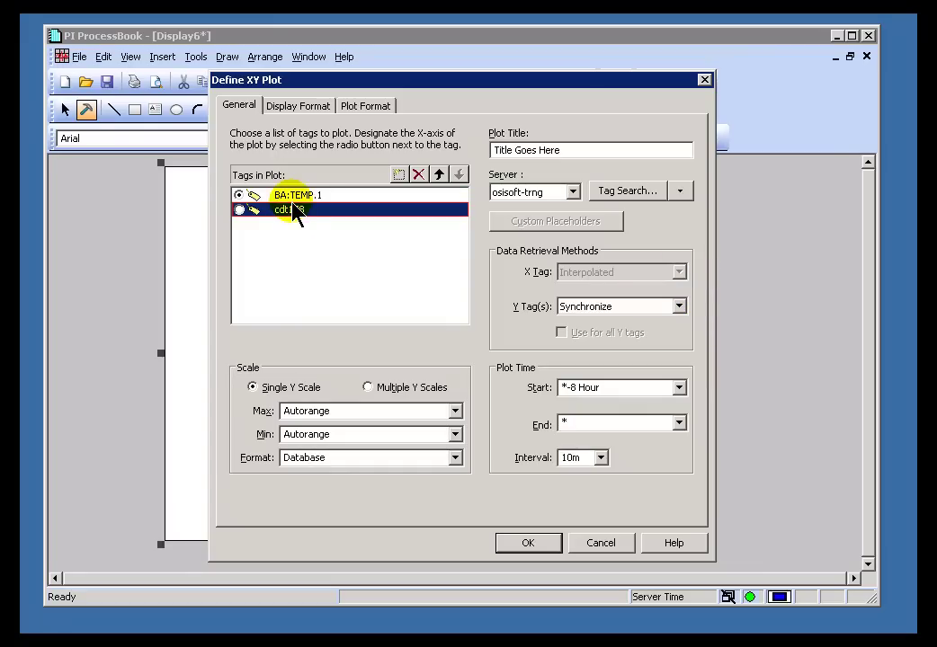
left_click(291, 197)
left_click(679, 273)
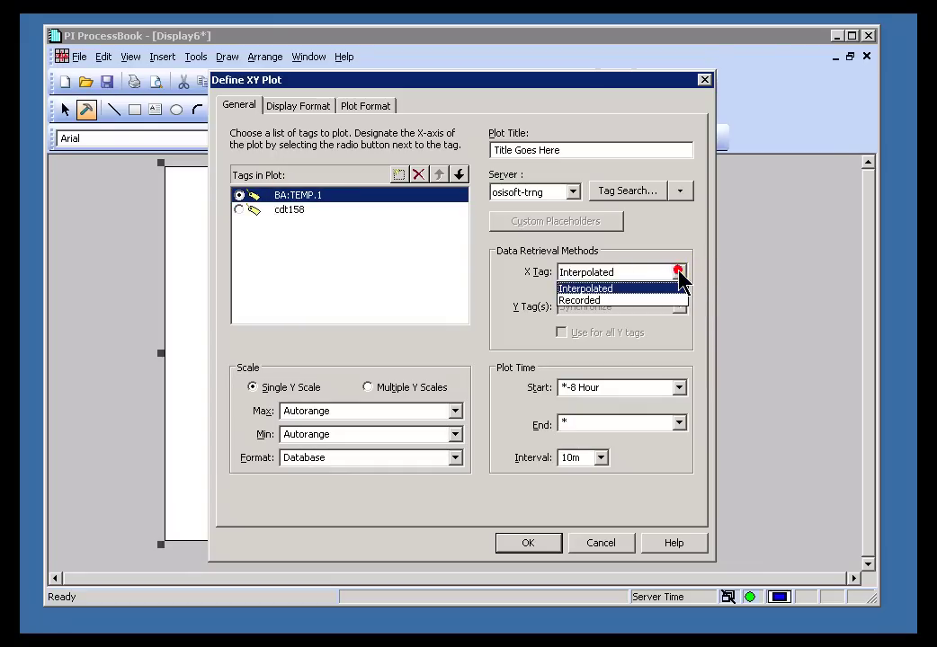
left_click(576, 301)
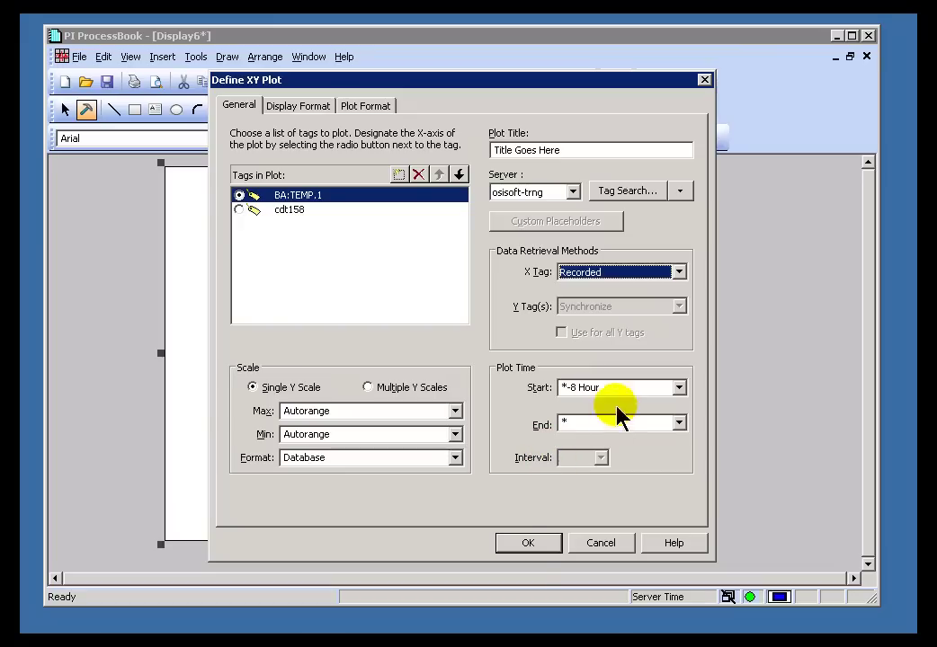
left_click(526, 544)
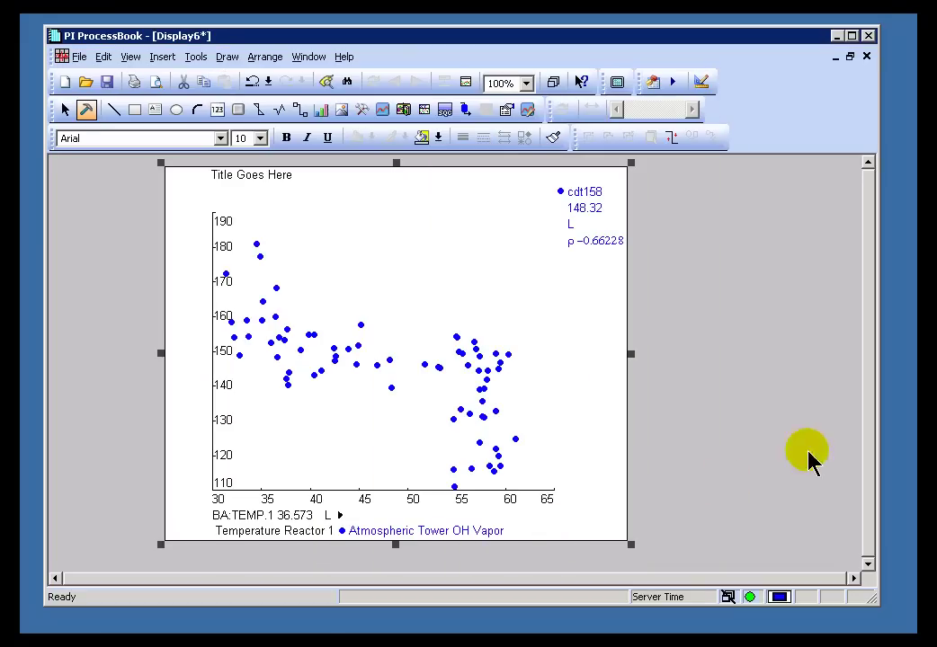
- In run mode, open the plot statistics in Raw Data view
left_click(67, 110)
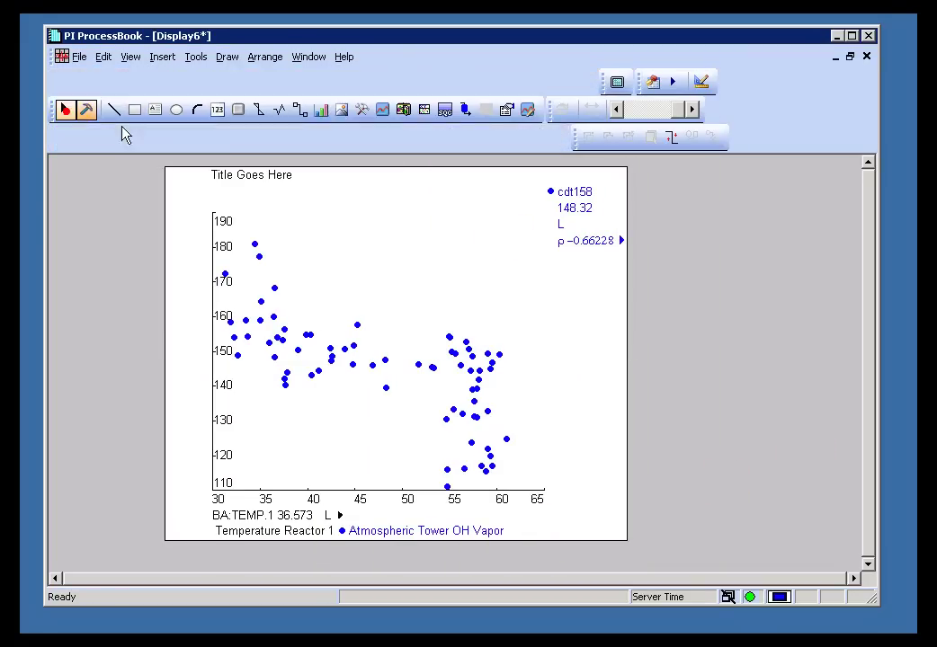
double_click(239, 183)
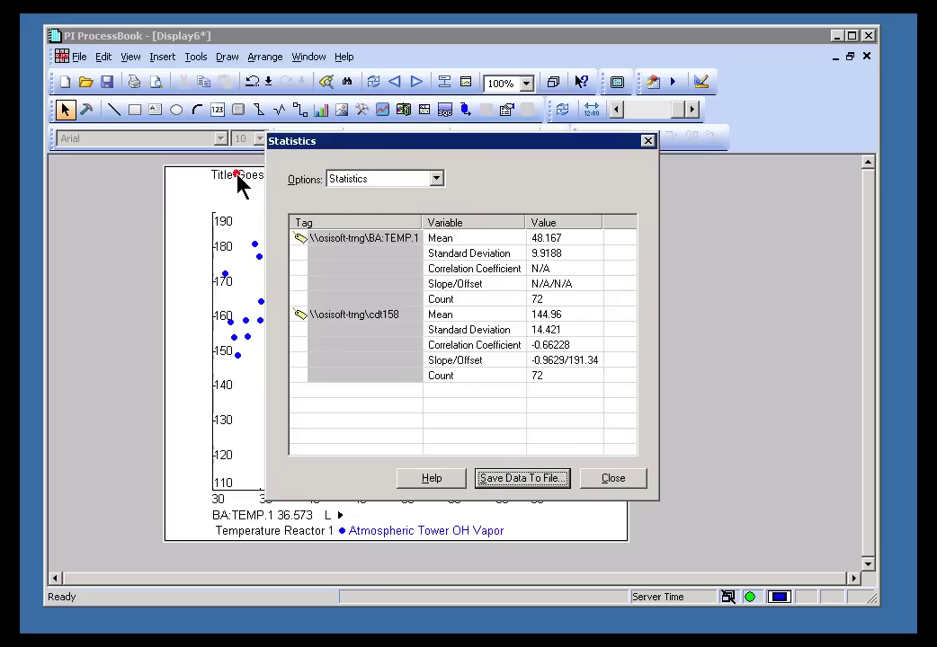
left_click(436, 179)
left_click(361, 204)
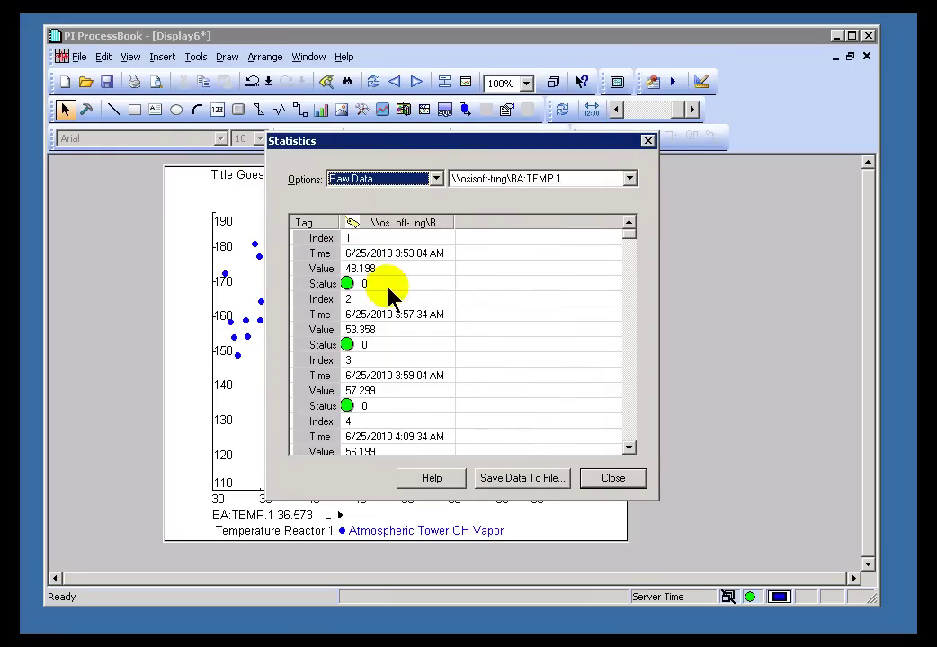
- Add cdt158's raw values beside BA:TEMP.1, scroll the table, and close it
left_click(627, 320)
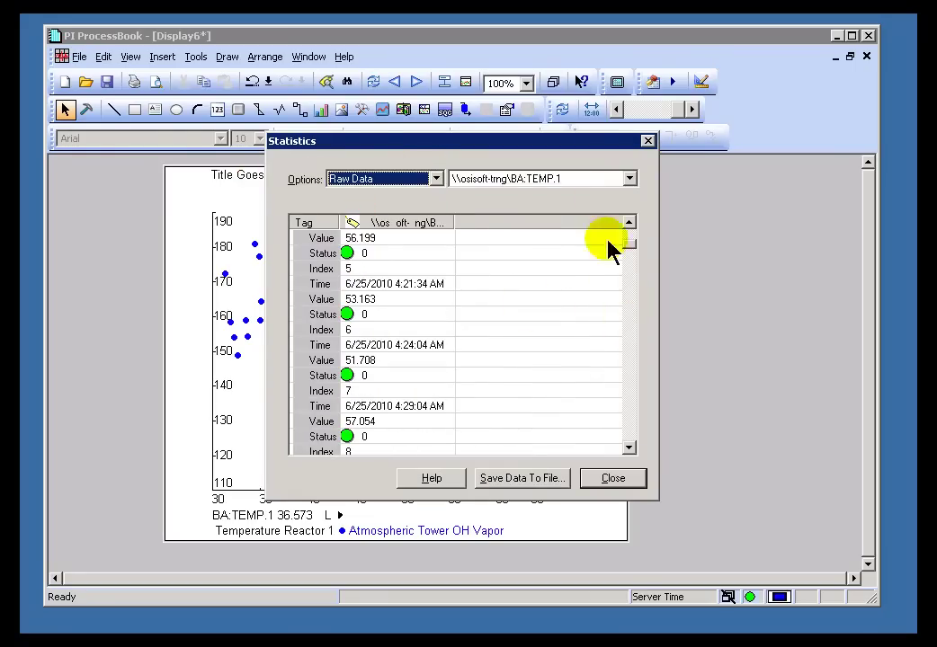
left_click(628, 178)
left_click(550, 210)
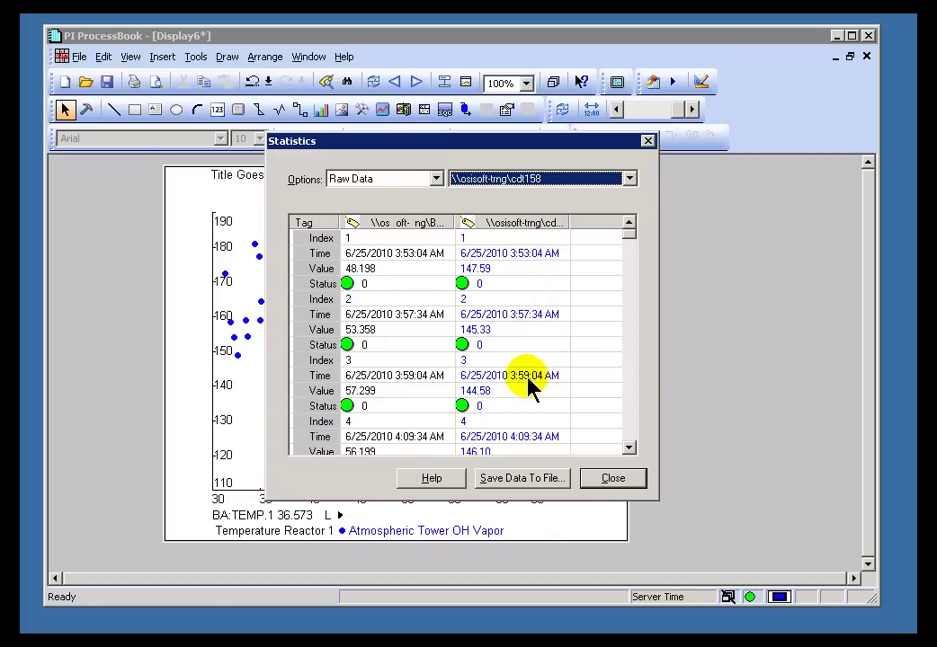
left_click(629, 447)
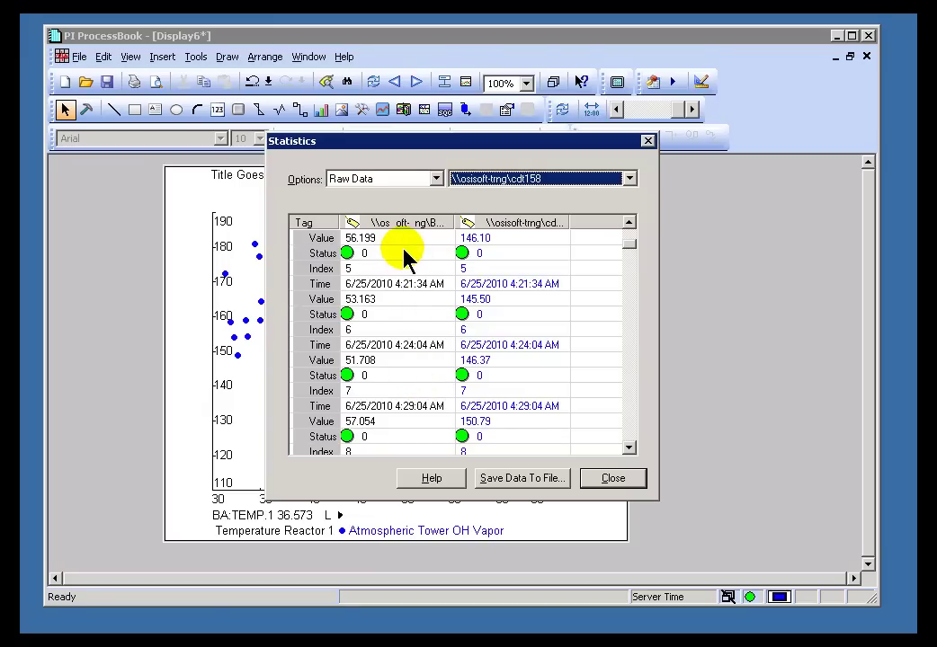
left_click(610, 481)
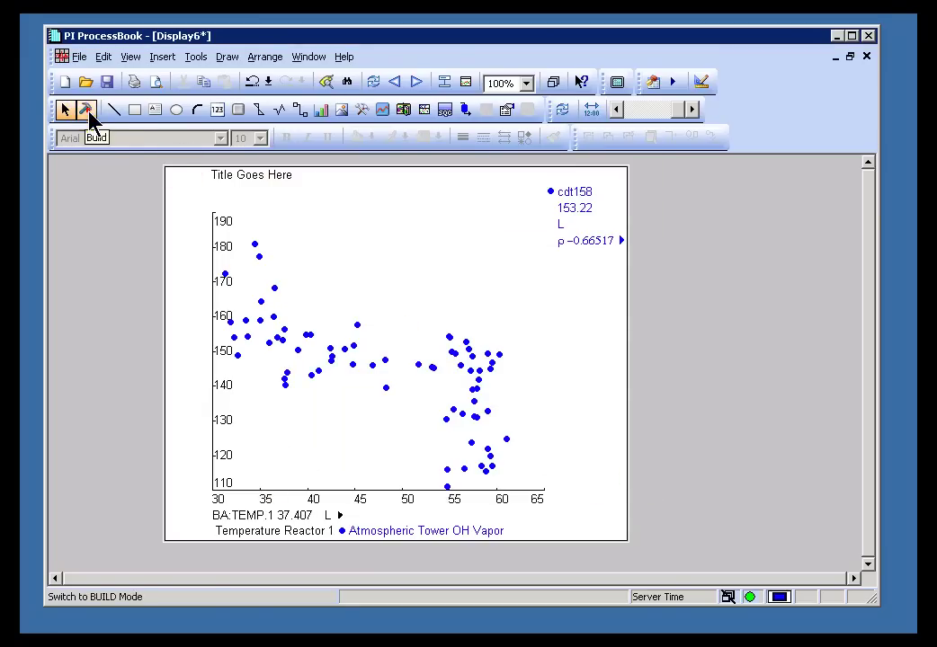
- Set cdt158's Y tag retrieval to Match, leaving nine points, and return to run mode
left_click(88, 112)
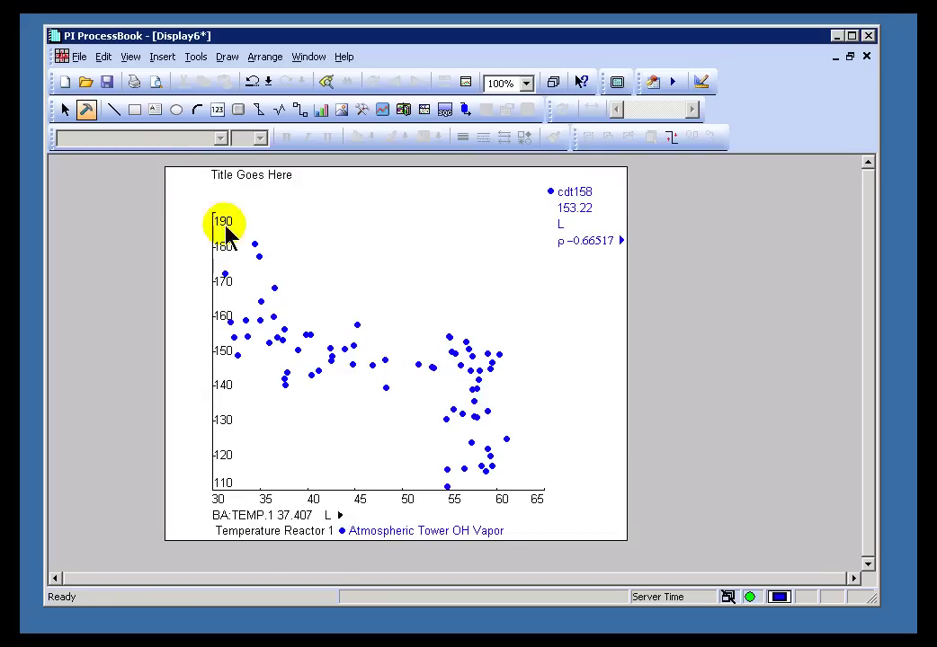
double_click(423, 357)
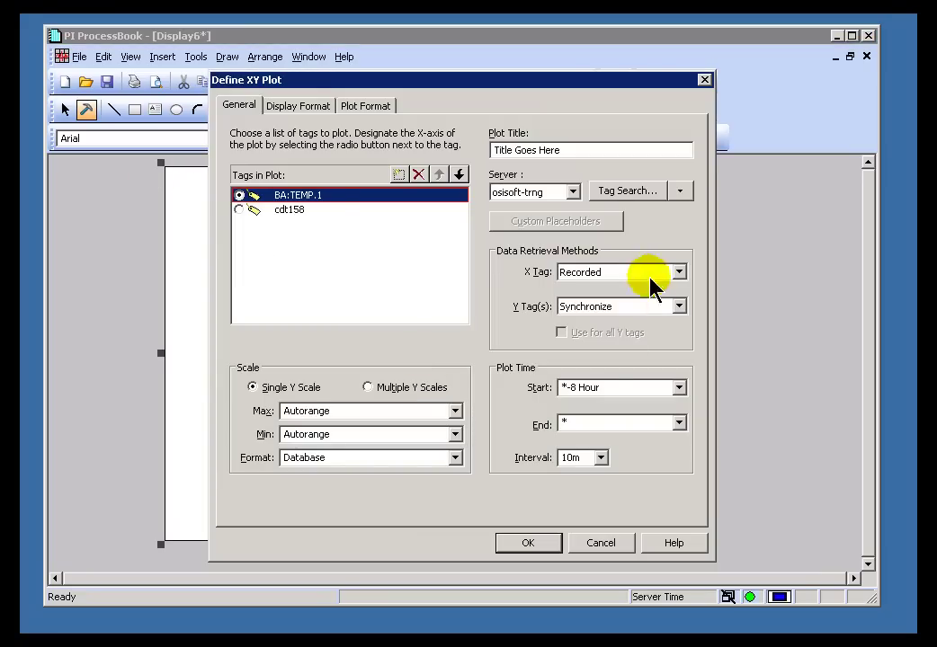
left_click(290, 213)
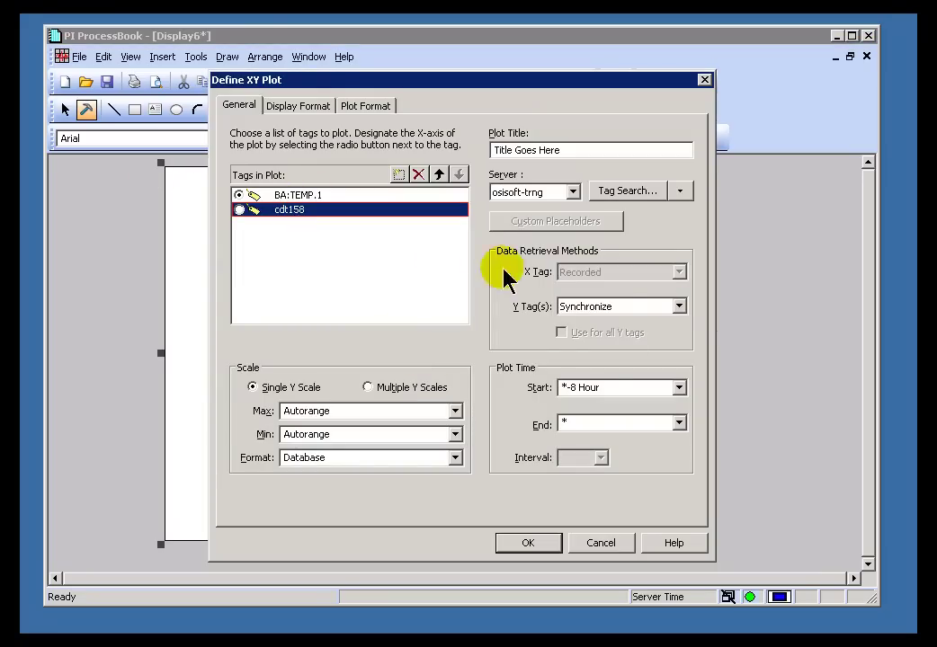
left_click(678, 306)
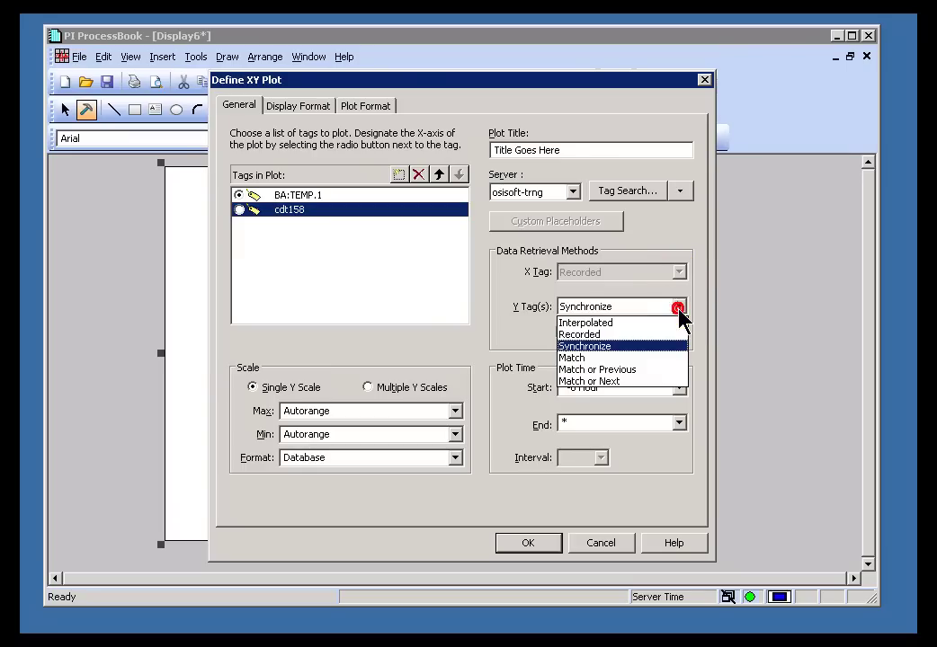
left_click(585, 326)
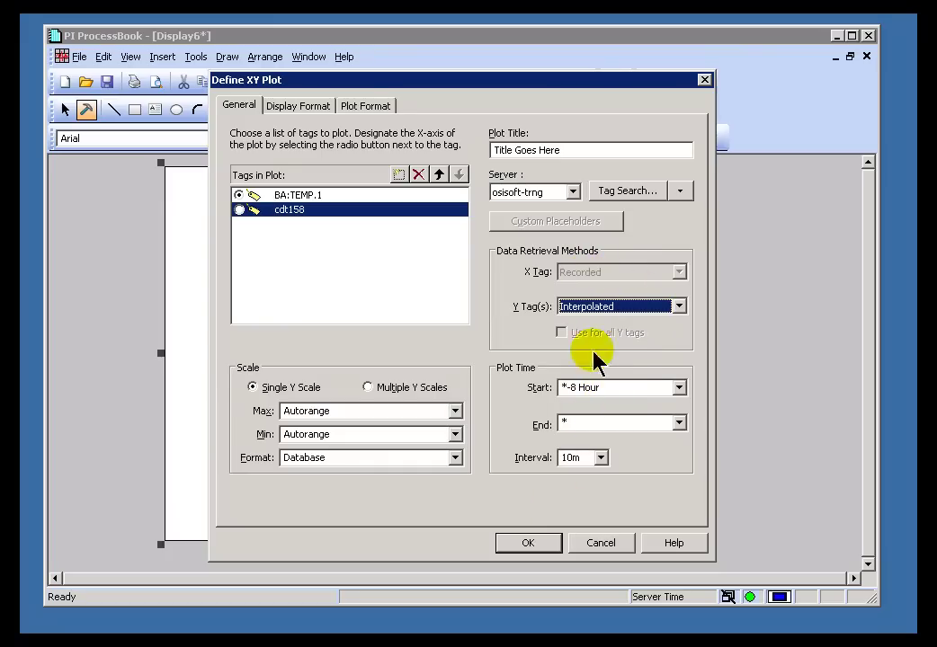
left_click(654, 305)
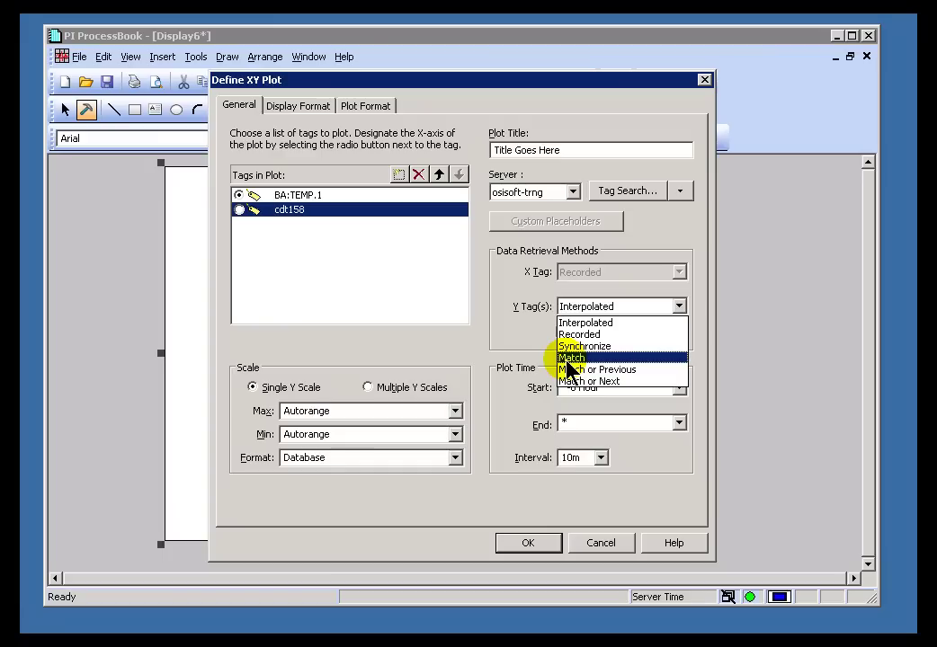
left_click(568, 359)
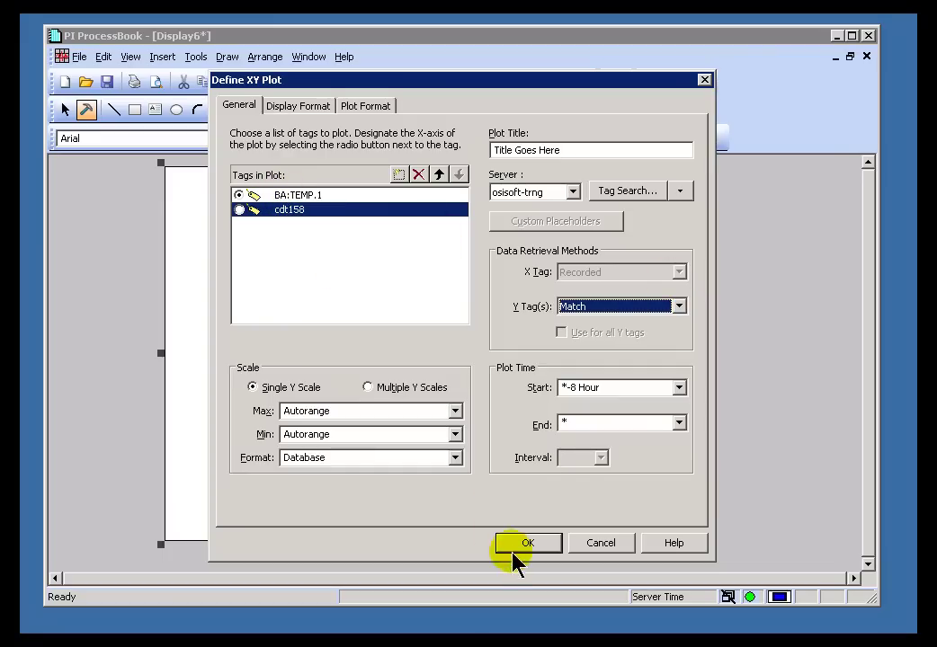
left_click(518, 543)
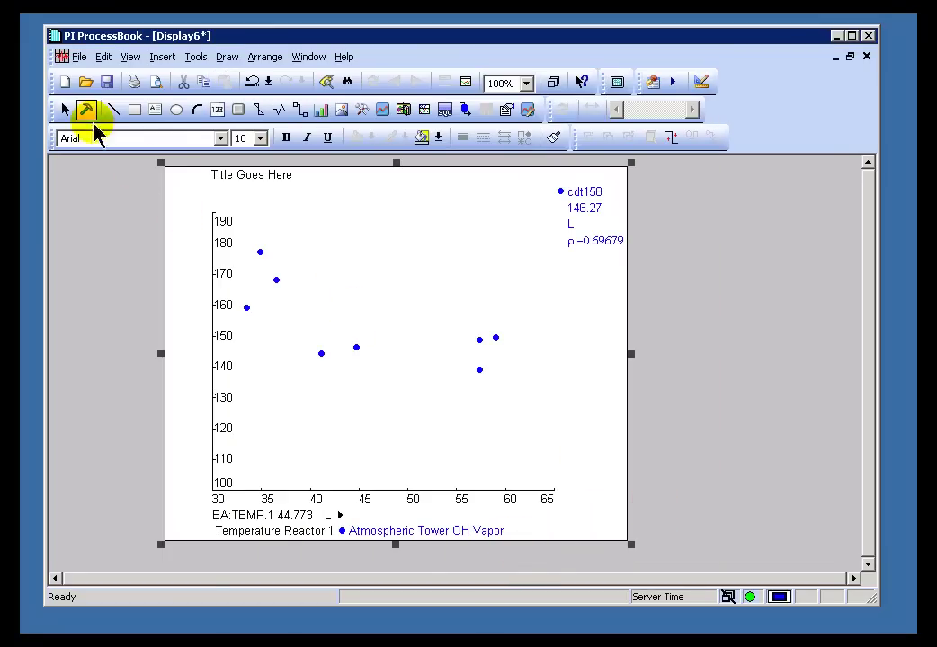
left_click(65, 113)
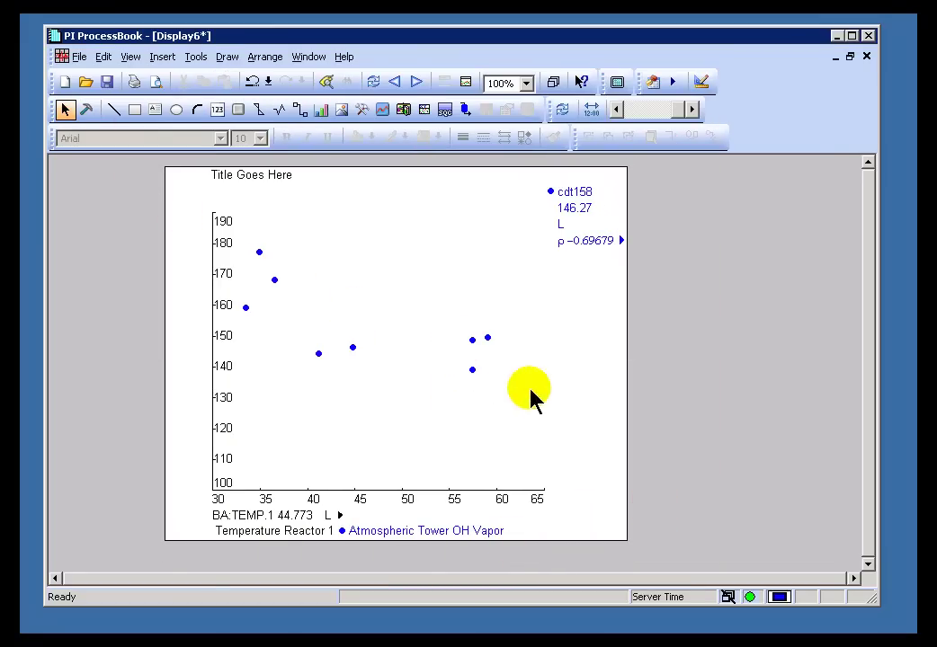
- Show the XY plot's raw data for BA:TEMP.1 with cdt158's raw values alongside
double_click(254, 183)
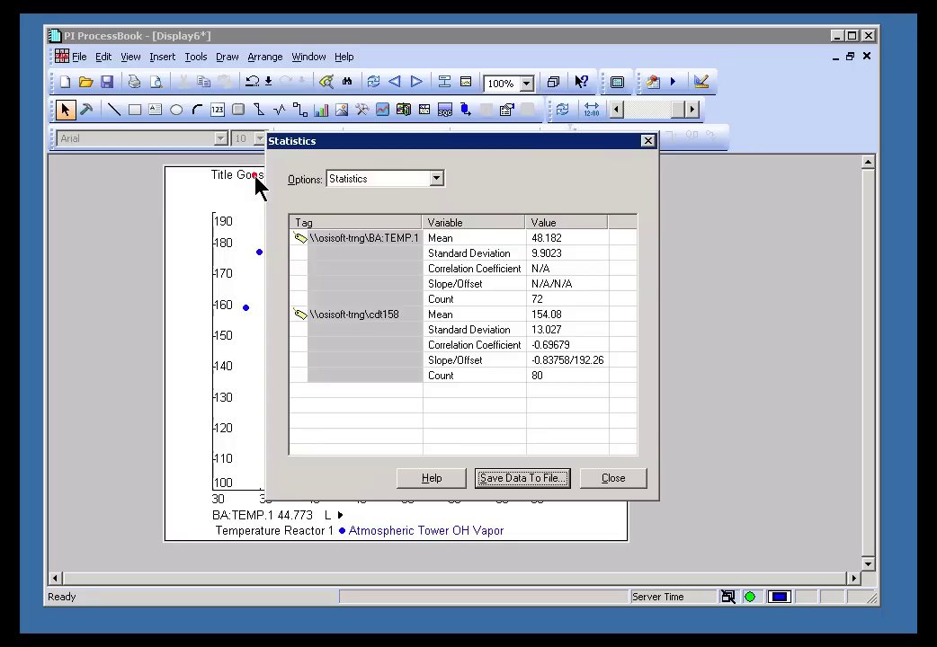
left_click(436, 180)
left_click(391, 207)
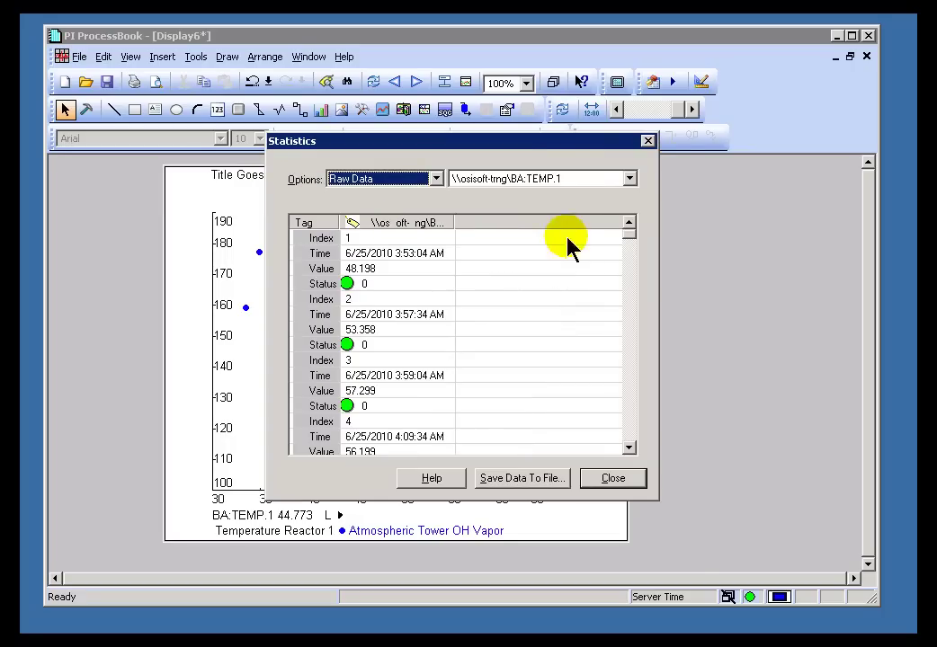
left_click(589, 179)
left_click(551, 207)
- Scroll the raw values to the shared 6:52:04 AM timestamp, then close statistics and enter build mode
left_click(630, 258)
left_click(630, 360)
left_click(629, 382)
left_click(629, 382)
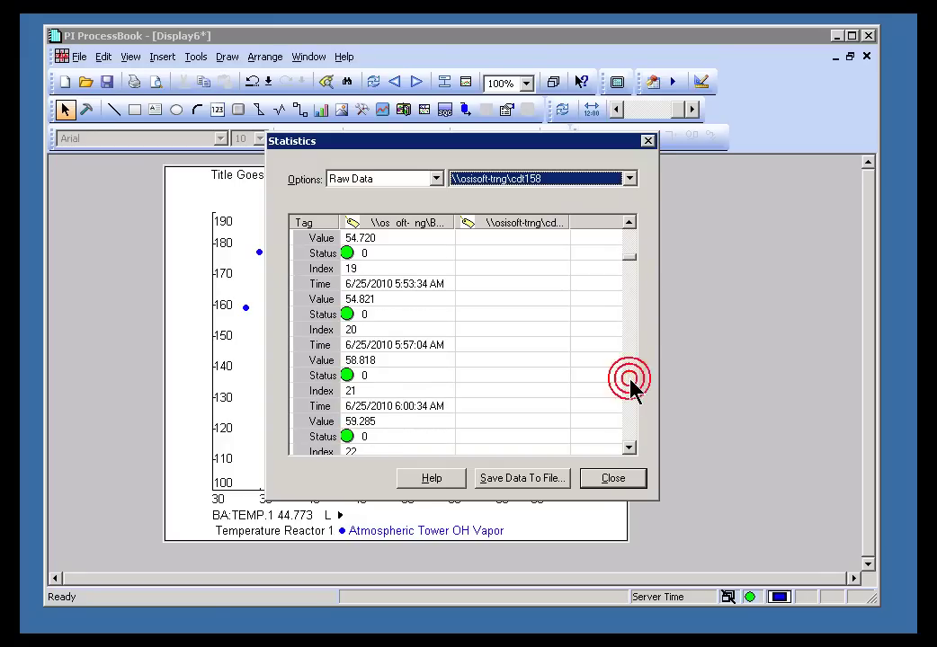
left_click(630, 382)
left_click(627, 382)
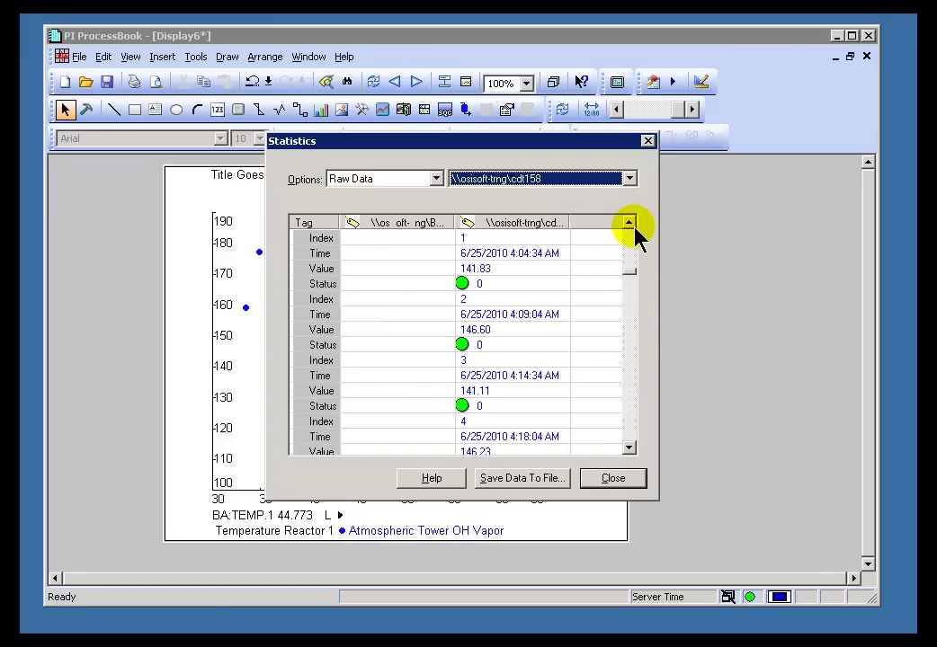
left_click(629, 360)
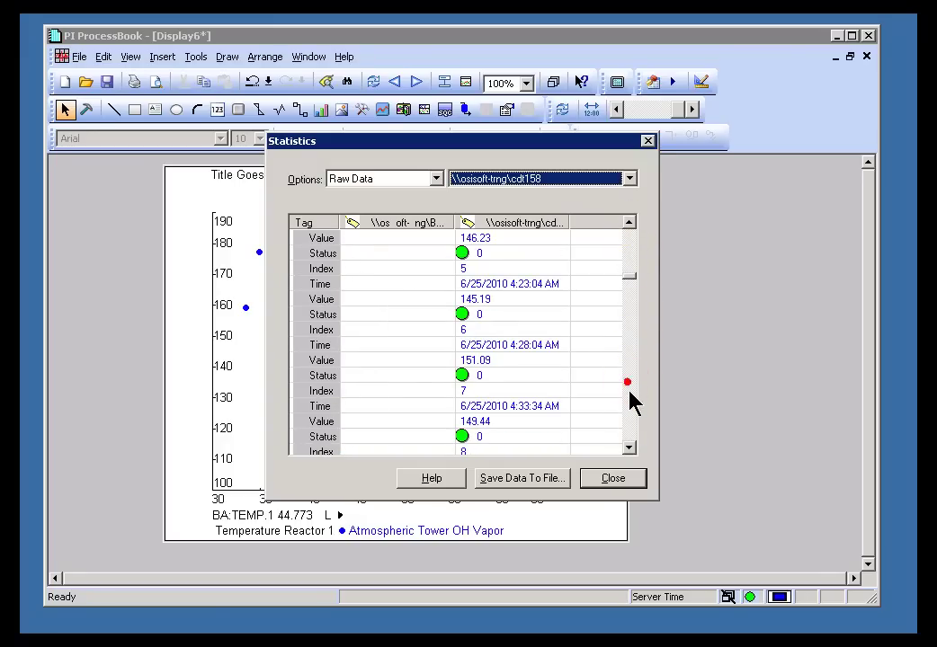
left_click(629, 394)
left_click(630, 422)
left_click(629, 418)
left_click(629, 448)
left_click(629, 448)
left_click(629, 449)
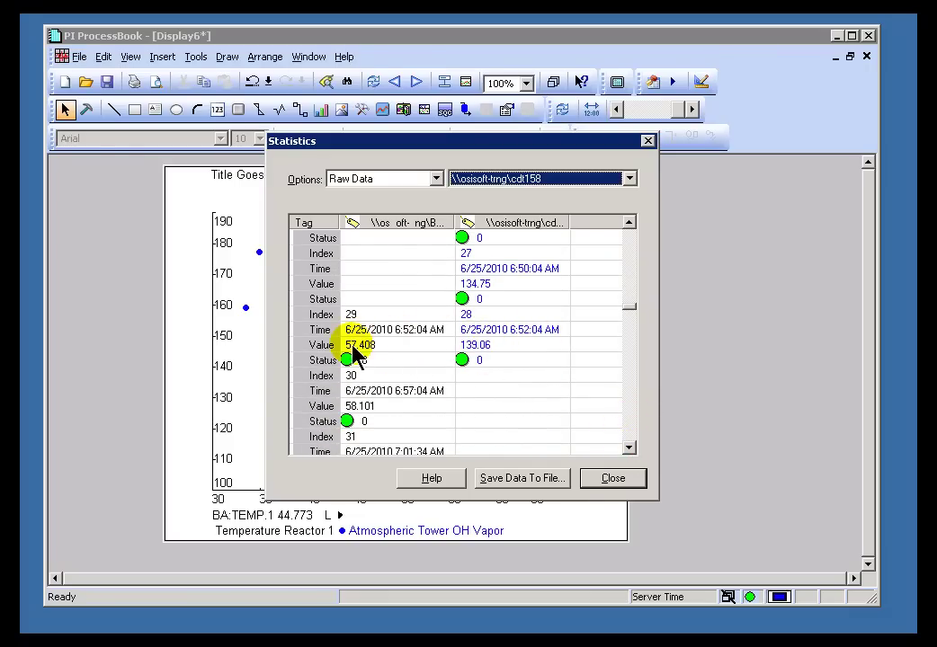
left_click(628, 407)
left_click(628, 407)
left_click(619, 478)
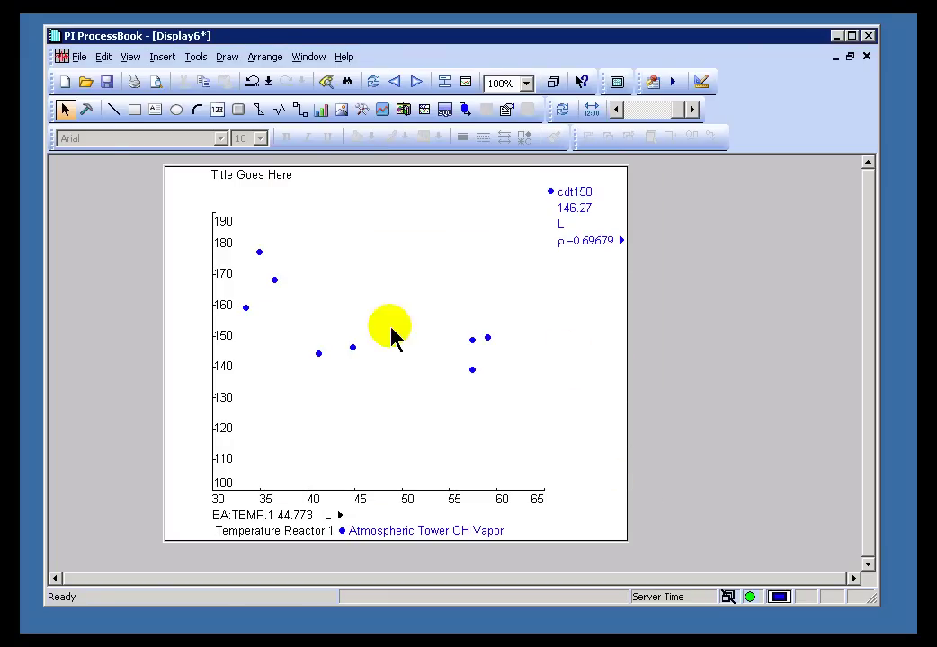
left_click(87, 111)
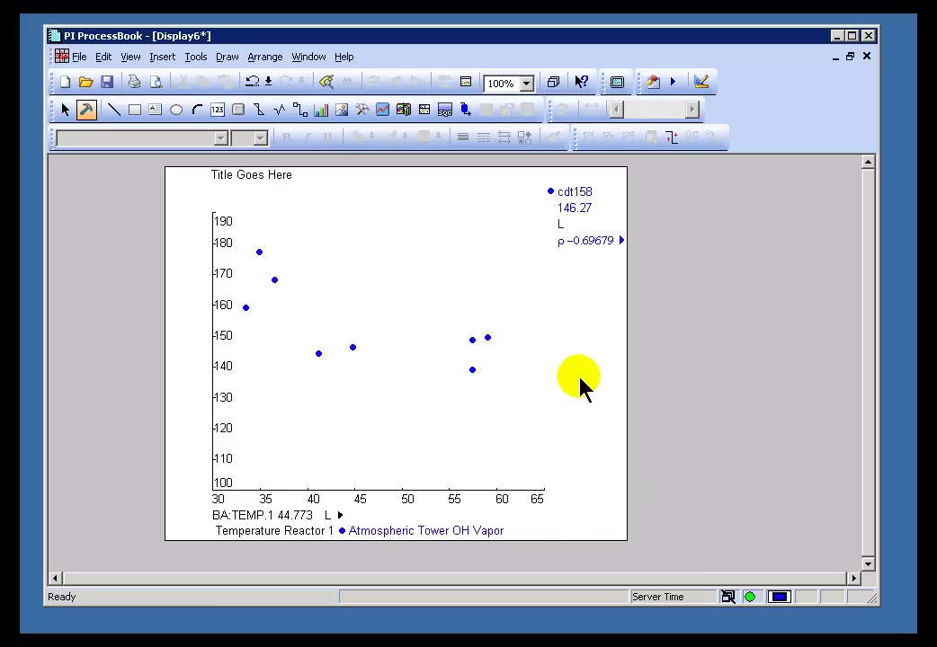
- Change BA:TEMP.1's X-tag retrieval to Interpolated at a 10m interval and apply it
double_click(341, 303)
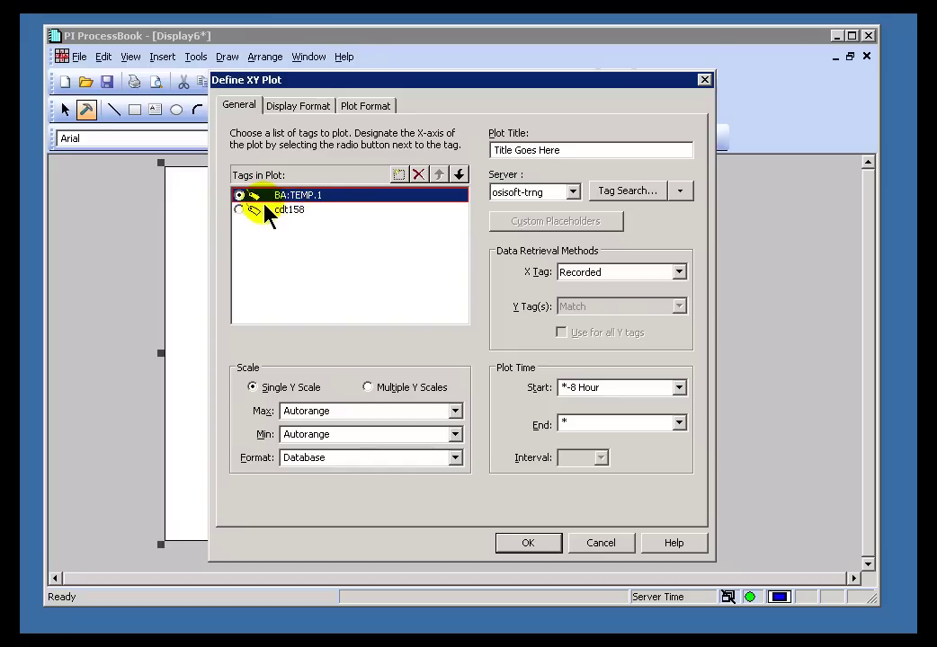
left_click(240, 210)
left_click(238, 195)
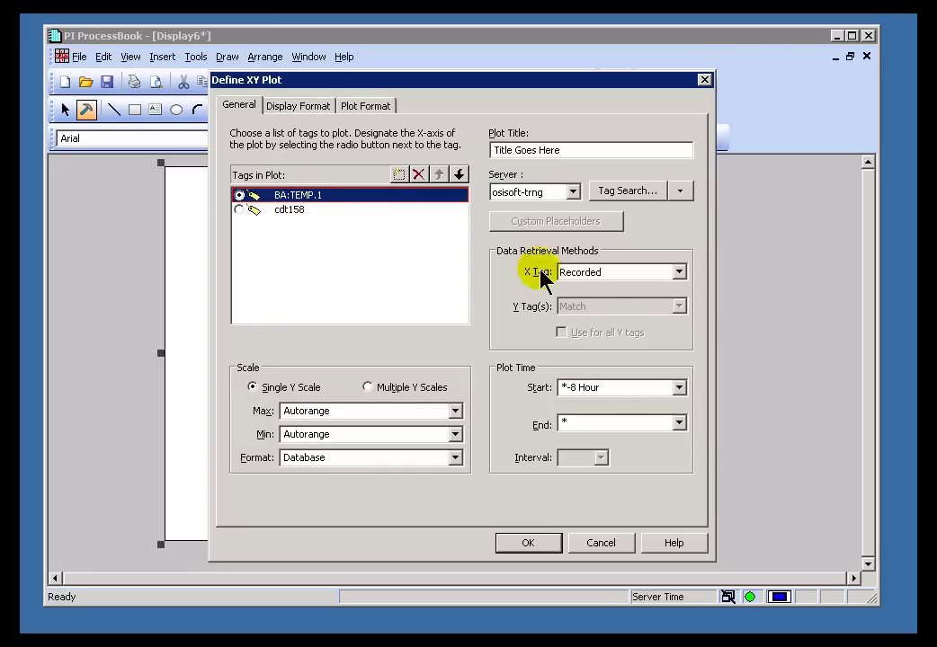
key("Return")
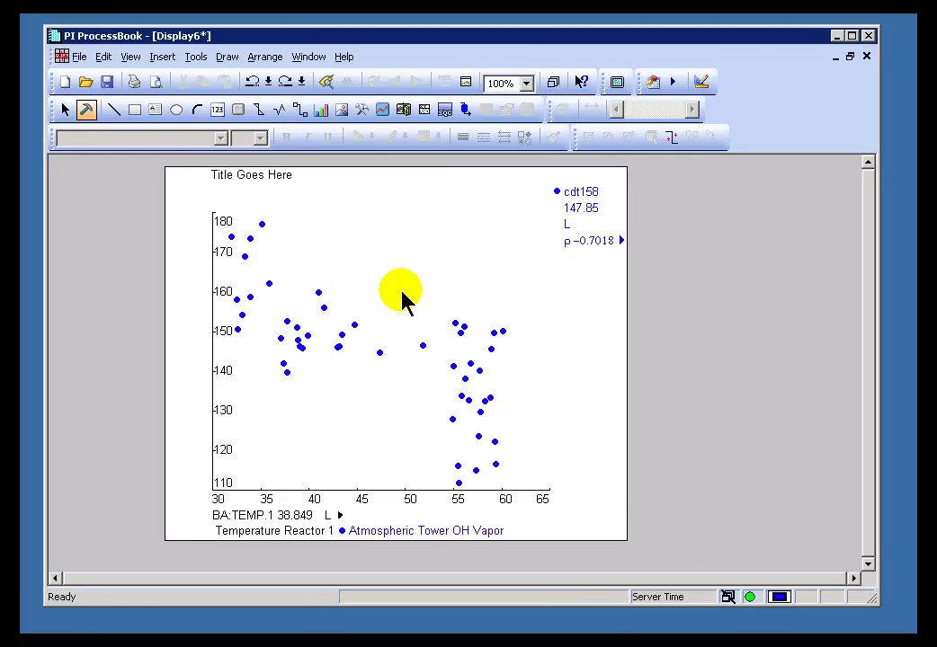
- Set BA:TEMP.1's plot time range to start at y+7h and end at y+15h
double_click(383, 296)
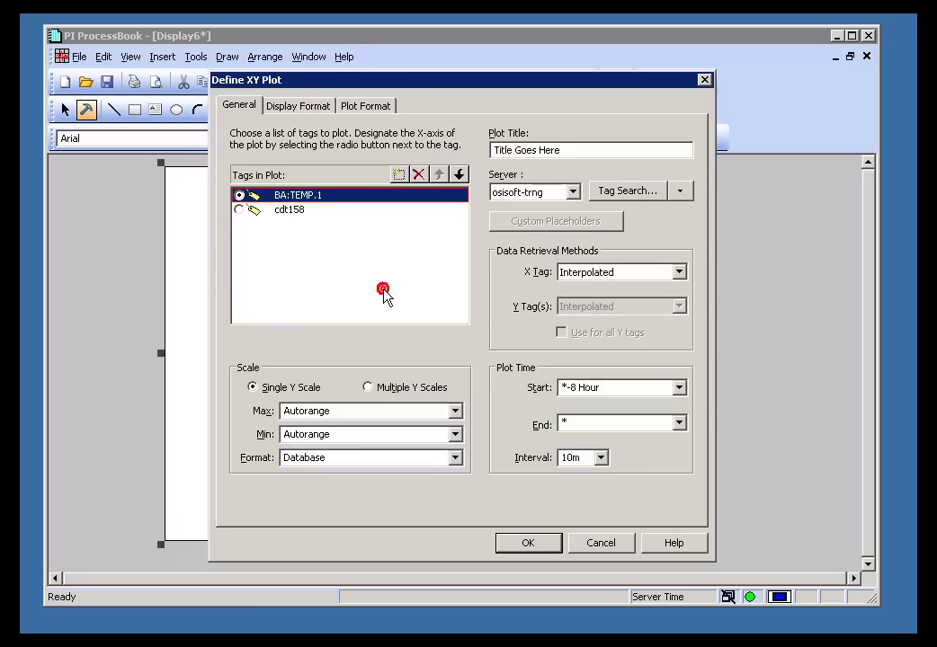
left_click(295, 214)
left_click(297, 196)
left_click(626, 384)
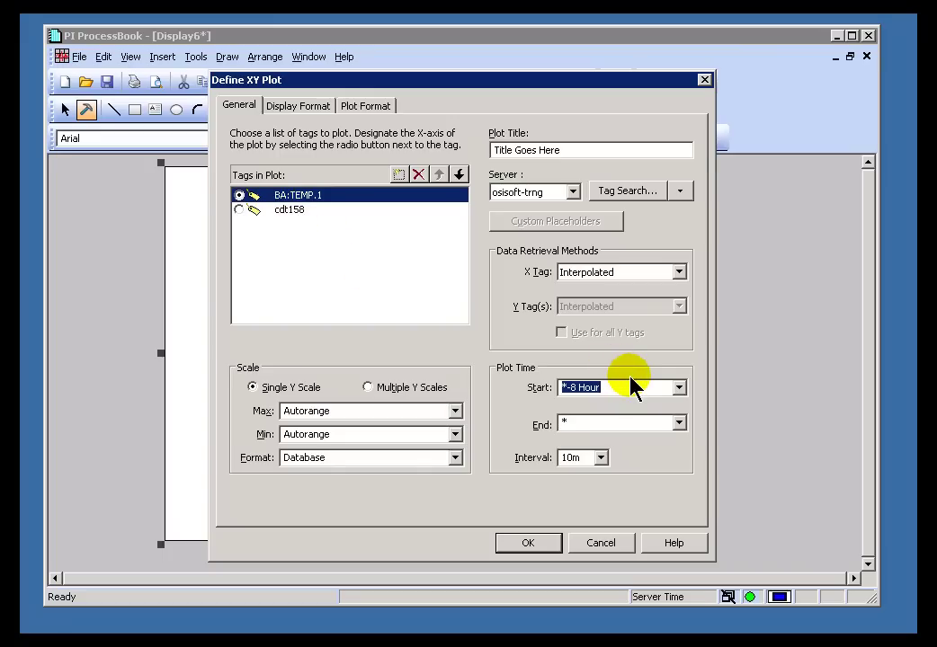
type("y")
type("y+")
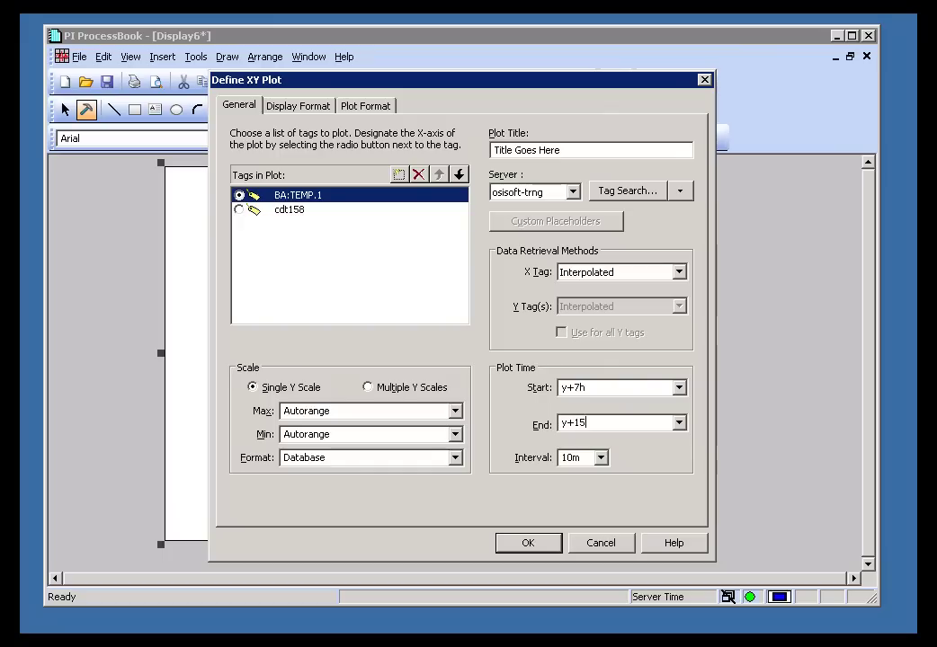
type("h")
- Set cdt158's time range to start at y+8h and end at y+16h
left_click(290, 211)
left_click(602, 386)
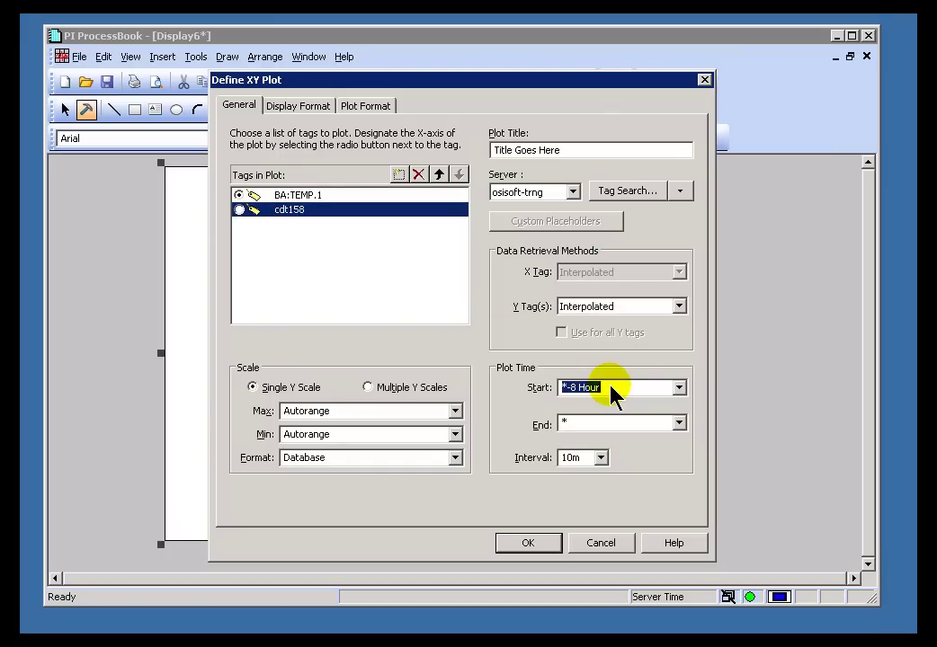
type("t")
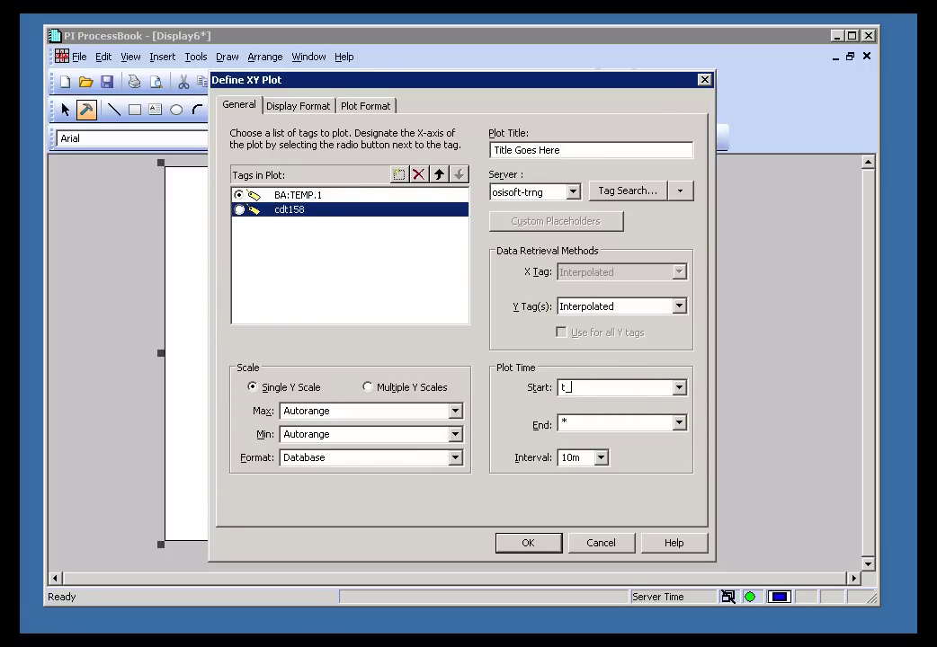
key("BackSpace")
type("y+8h")
key("Tab")
type("y")
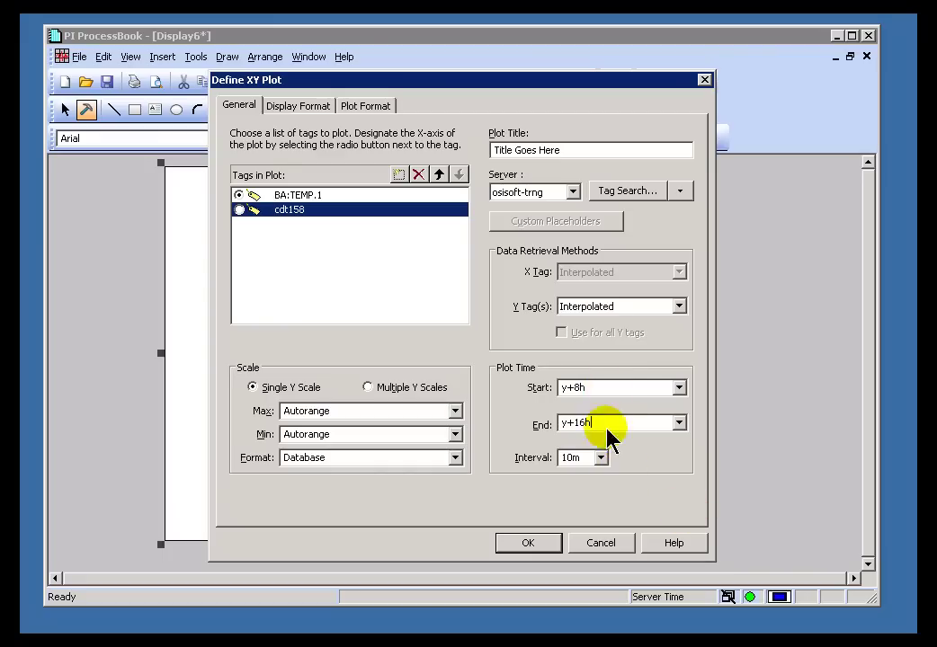
- Review both one-hour-offset time ranges and apply them to the XY plot
left_click(281, 197)
left_click(288, 209)
left_click(290, 195)
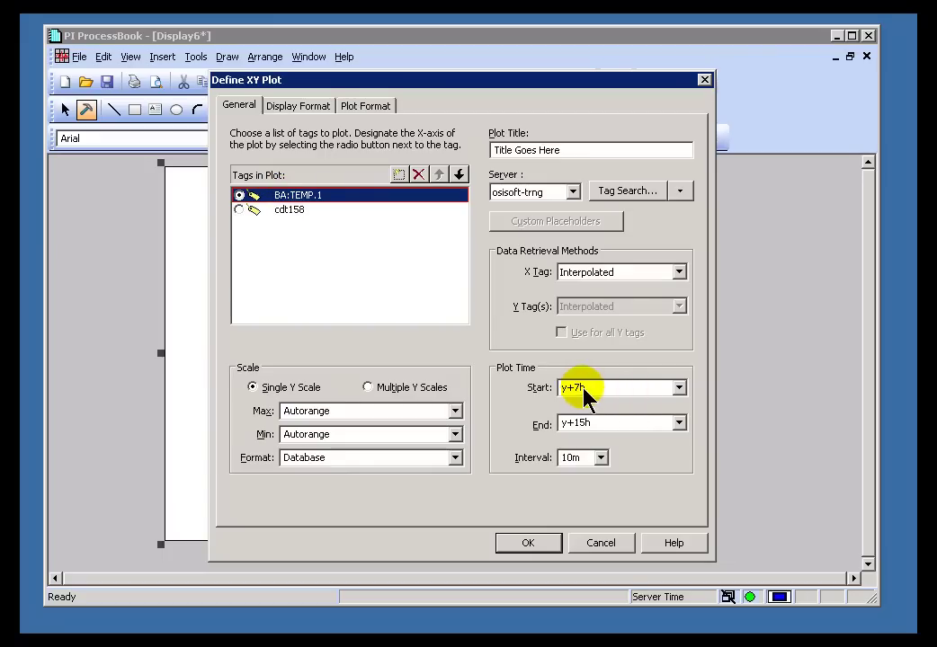
left_click(292, 212)
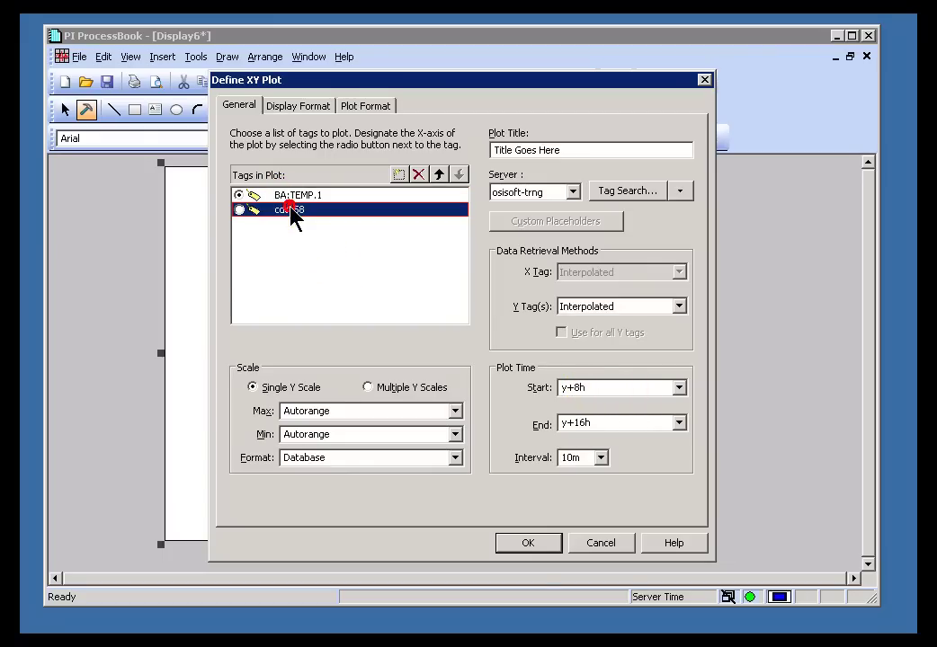
left_click(528, 544)
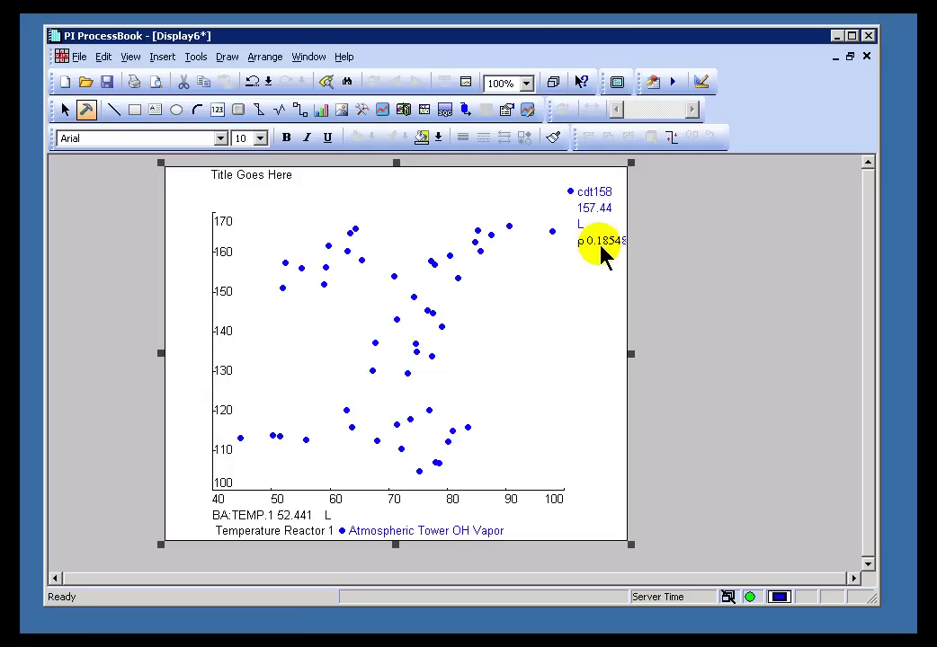
- Switch to run mode and inspect the point near BA:TEMP.1 52, cdt158 150
left_click(63, 109)
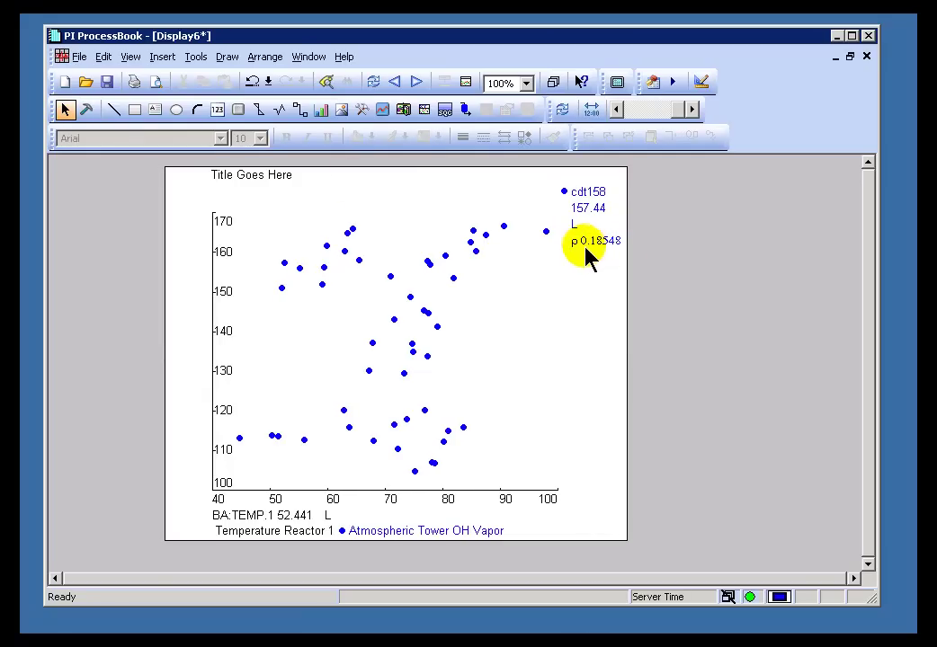
left_click(321, 286)
left_click(281, 302)
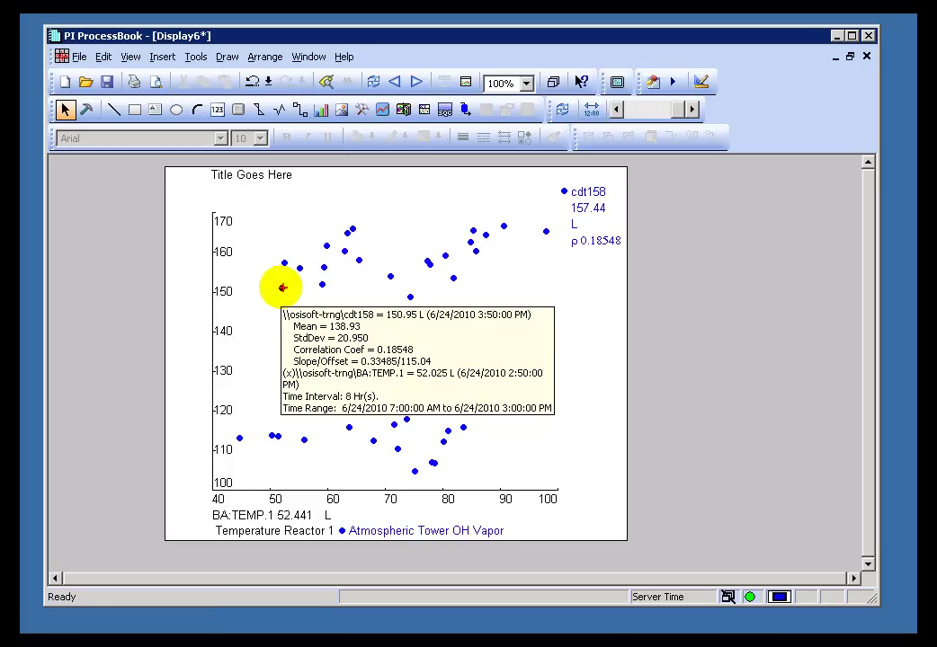
left_click(474, 329)
left_click_drag(483, 329, 536, 329)
left_click_drag(508, 387, 550, 388)
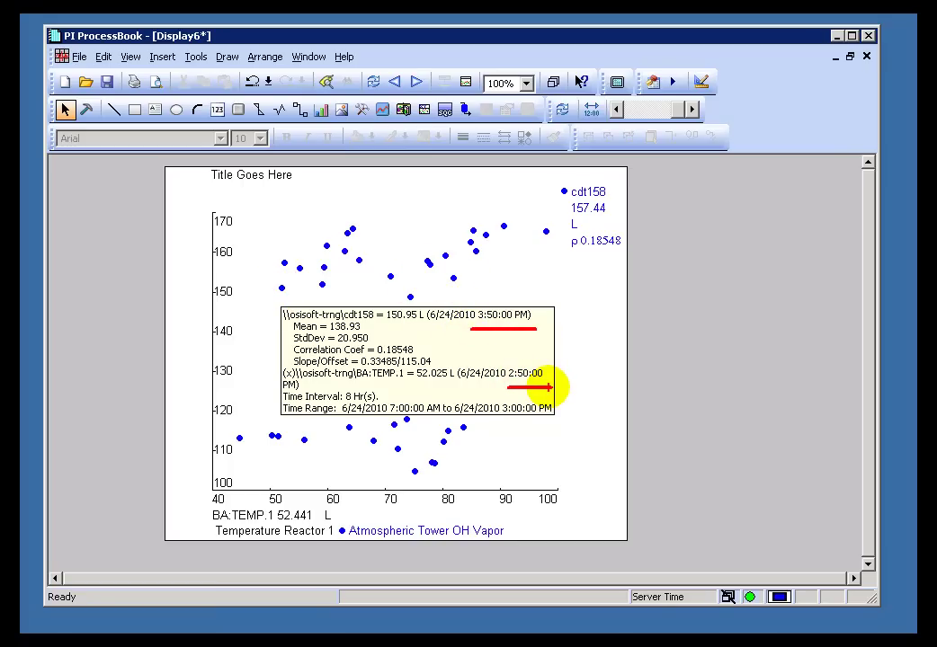
- Show details for the cdt158 153.53 point, pairing 11:30:00 AM with BA:TEMP.1 at 10:30:00 AM
left_click(428, 261)
left_click(445, 256)
left_click(453, 278)
left_click(453, 278)
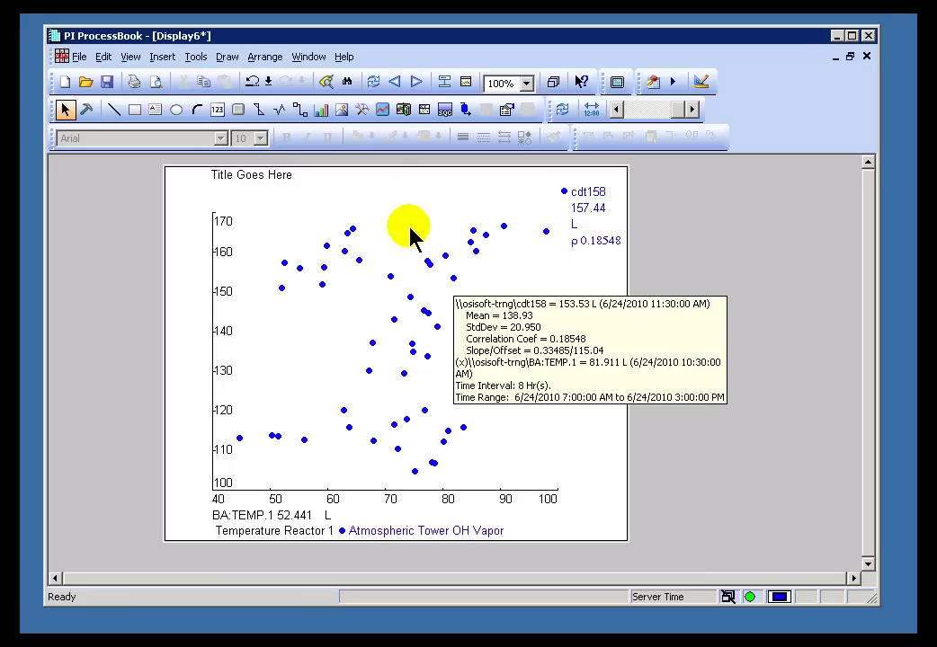
double_click(270, 173)
left_click(436, 179)
left_click(405, 206)
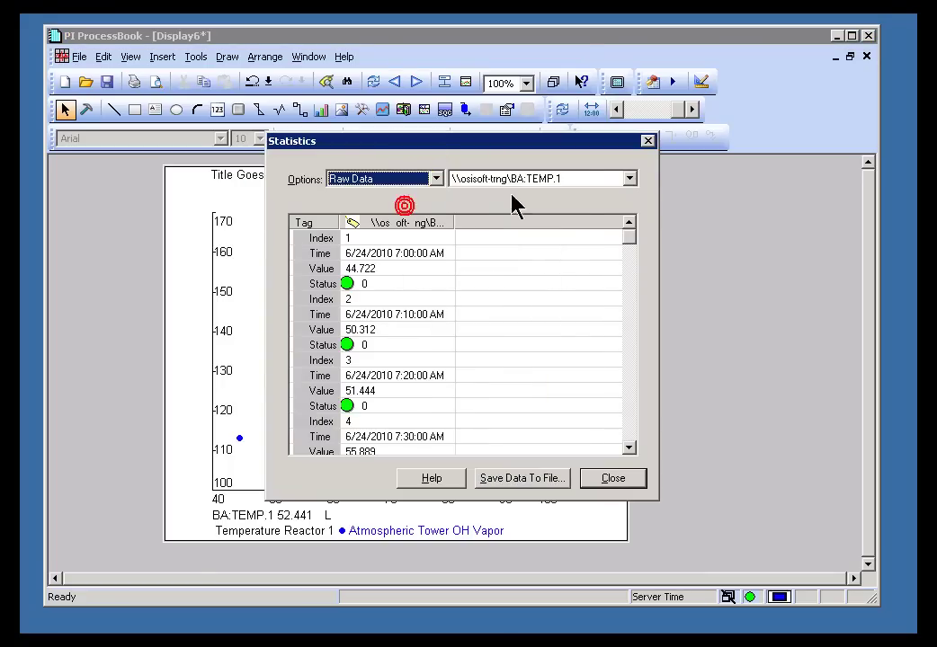
left_click(600, 179)
left_click(559, 206)
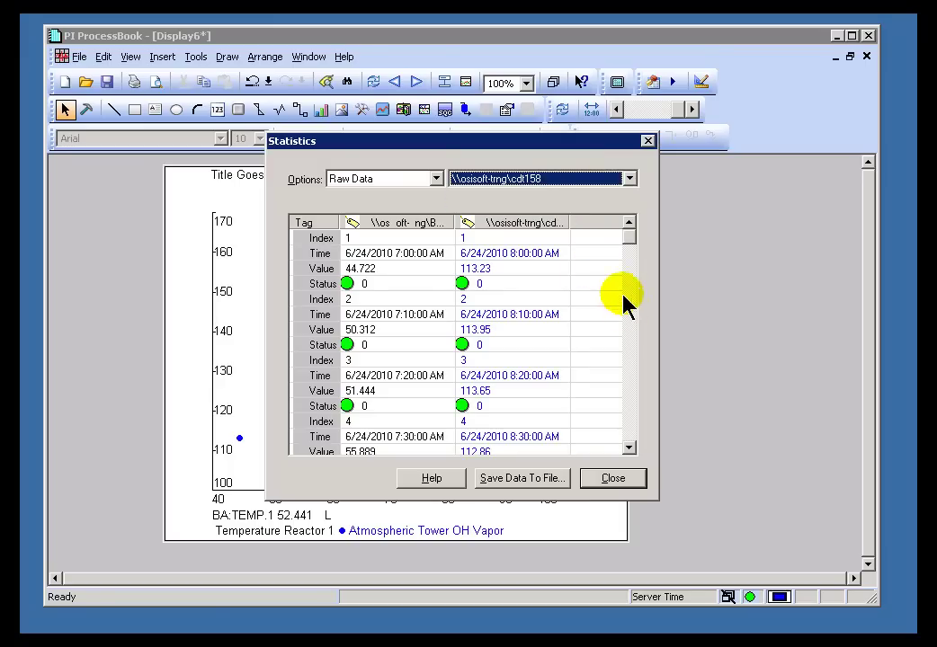
left_click(632, 339)
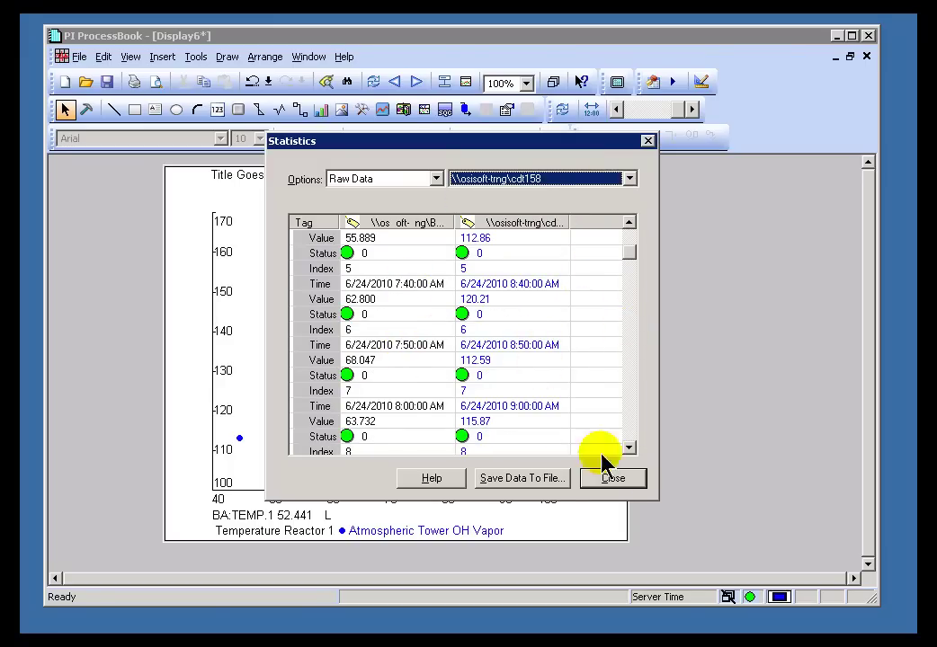
left_click(616, 481)
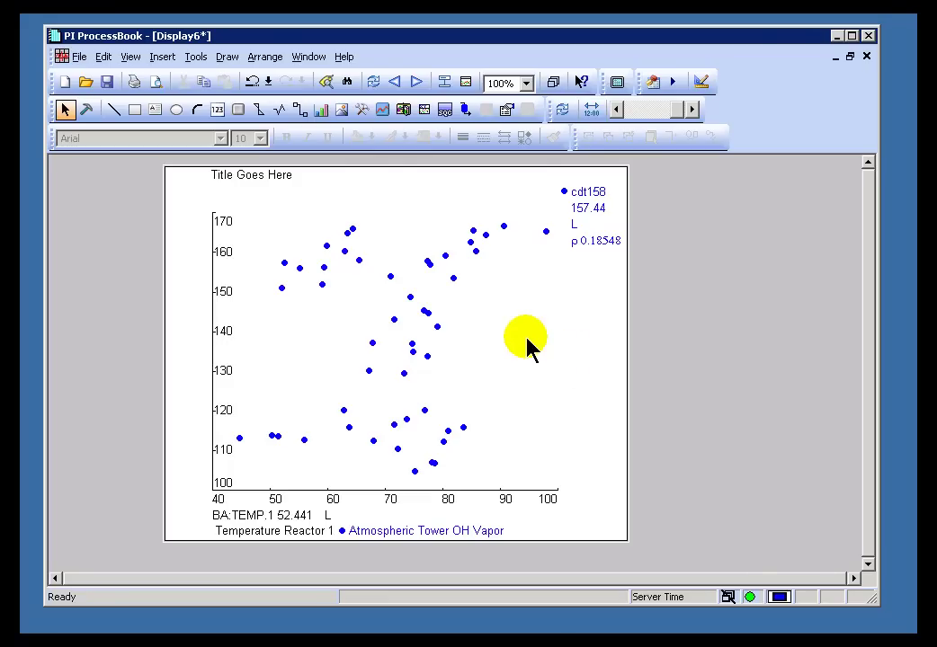
- Switch to the PI ProcessBook User Guide in Adobe Reader, at Chapter 6, XYPlots
key("alt+Tab")
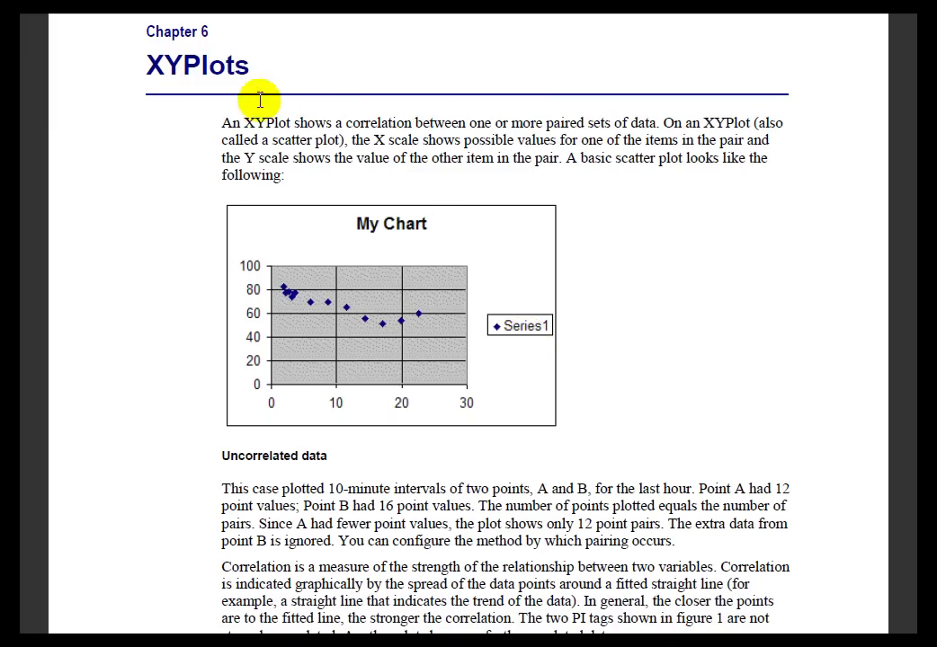